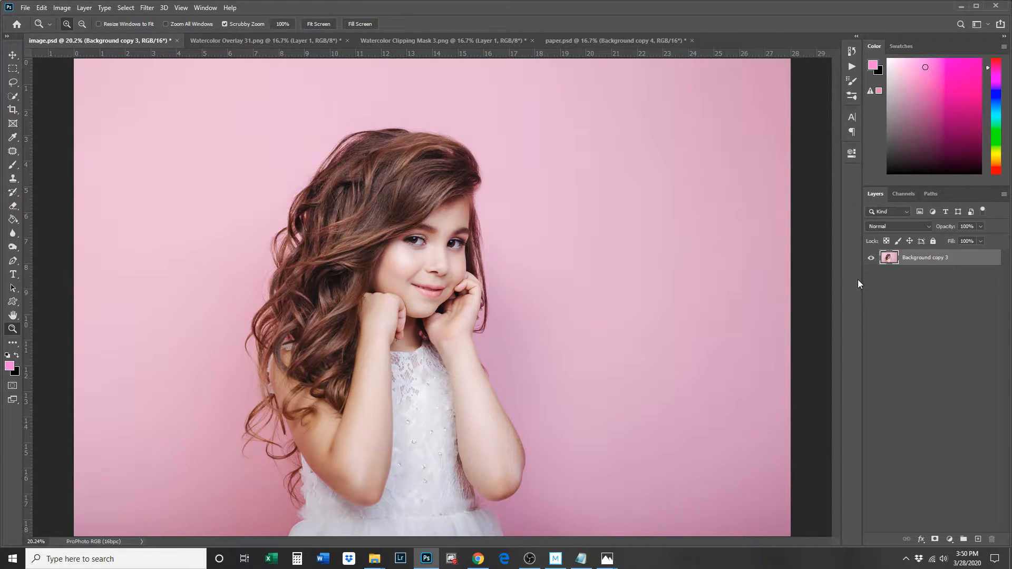
- Duplicate the splatter layer of Watercolor Overlay 31.png into image.psd and switch to image.psd
click(298, 40)
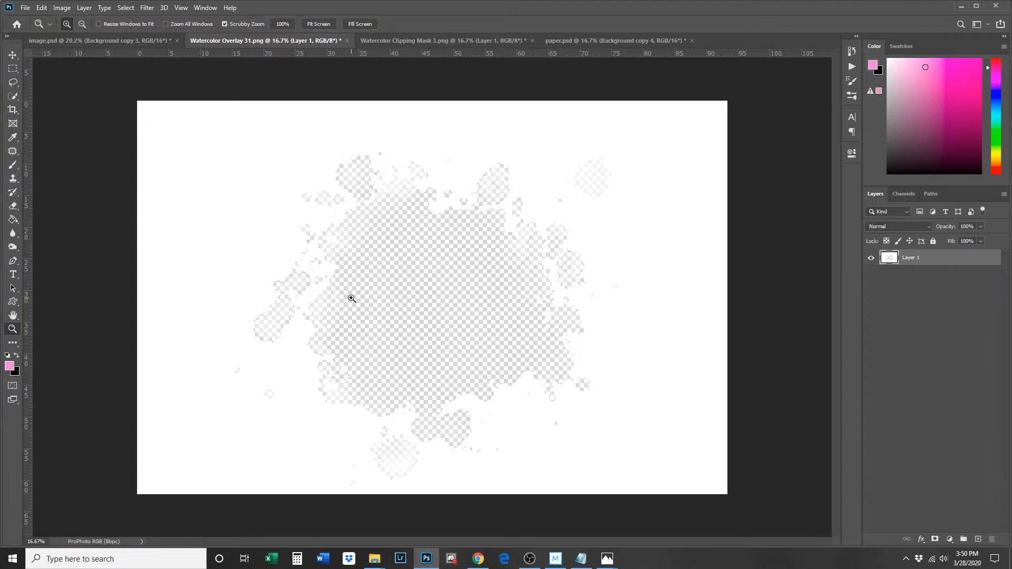
click(393, 39)
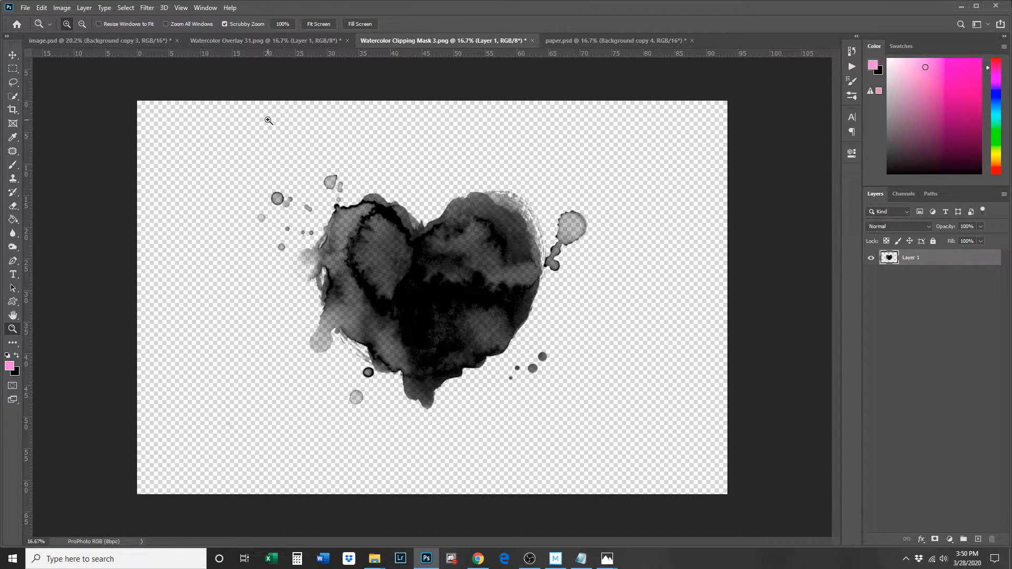
click(241, 45)
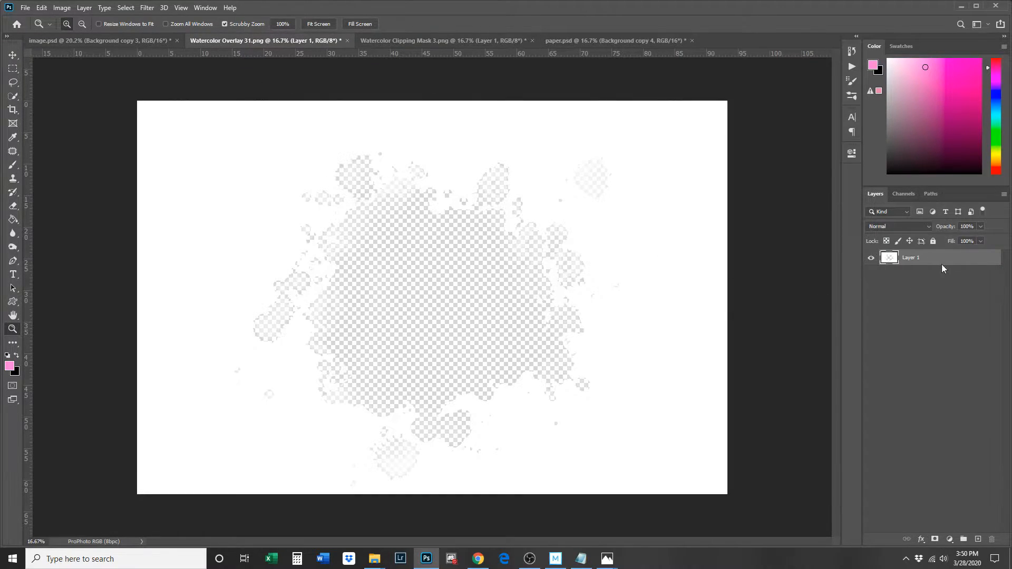
right_click(942, 267)
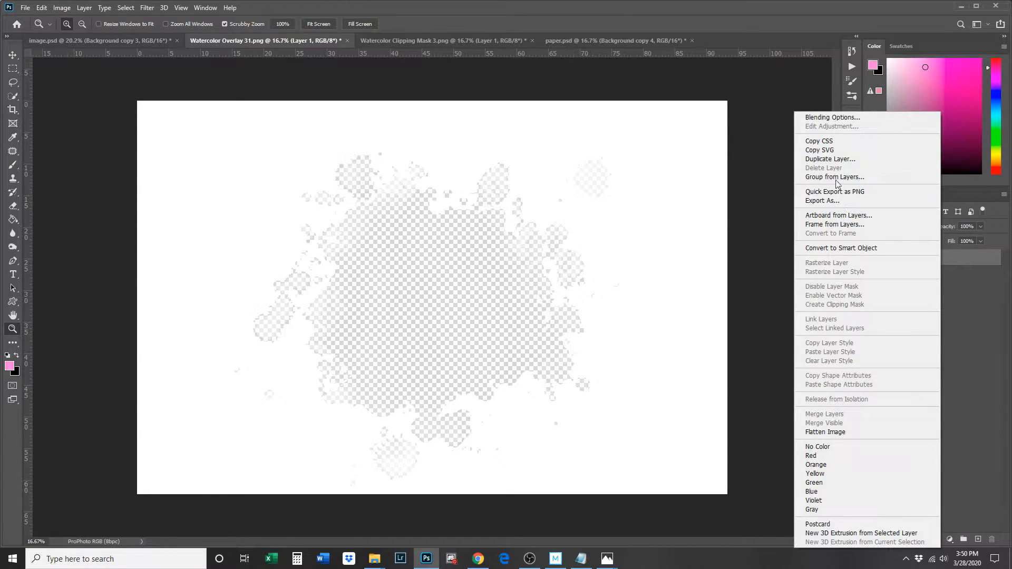
click(835, 159)
click(525, 211)
click(464, 246)
click(594, 173)
click(62, 41)
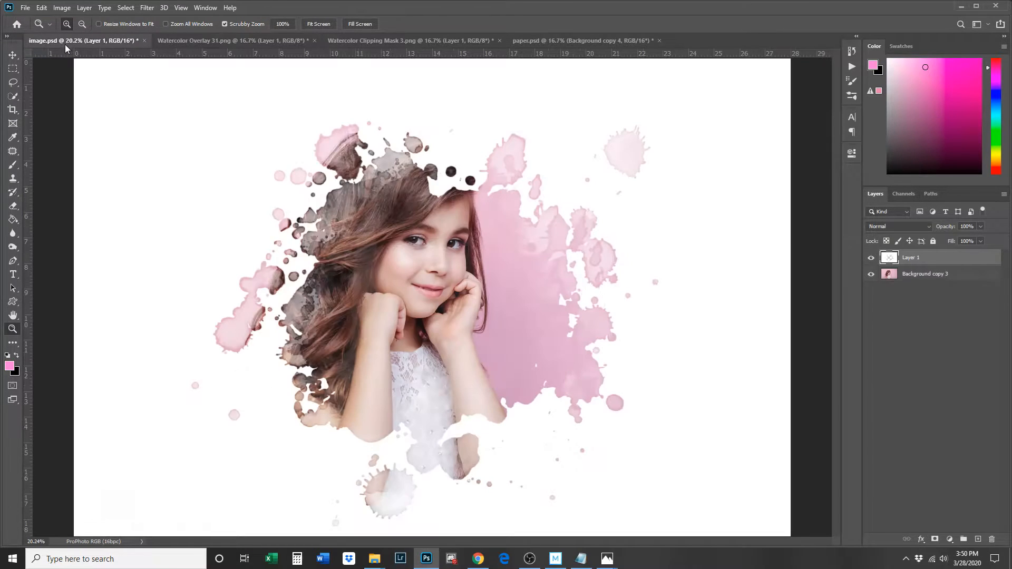
- Scale the portrait layer to about 67% and position the girl inside the watercolor splatter opening
click(941, 274)
click(12, 54)
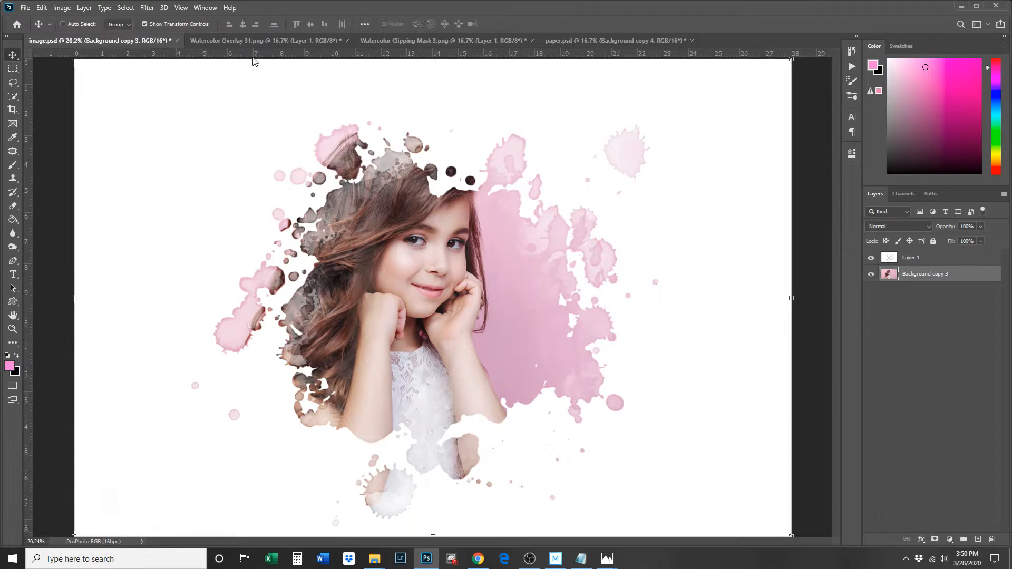
drag(793, 59, 558, 214)
drag(467, 314, 596, 211)
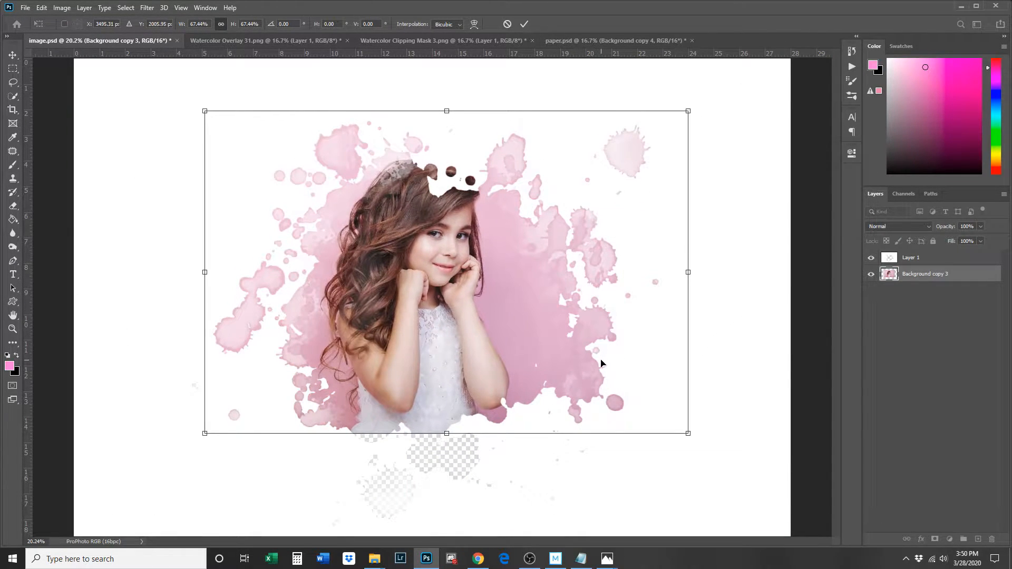
drag(596, 341, 596, 384)
drag(697, 157, 622, 190)
drag(549, 296, 574, 276)
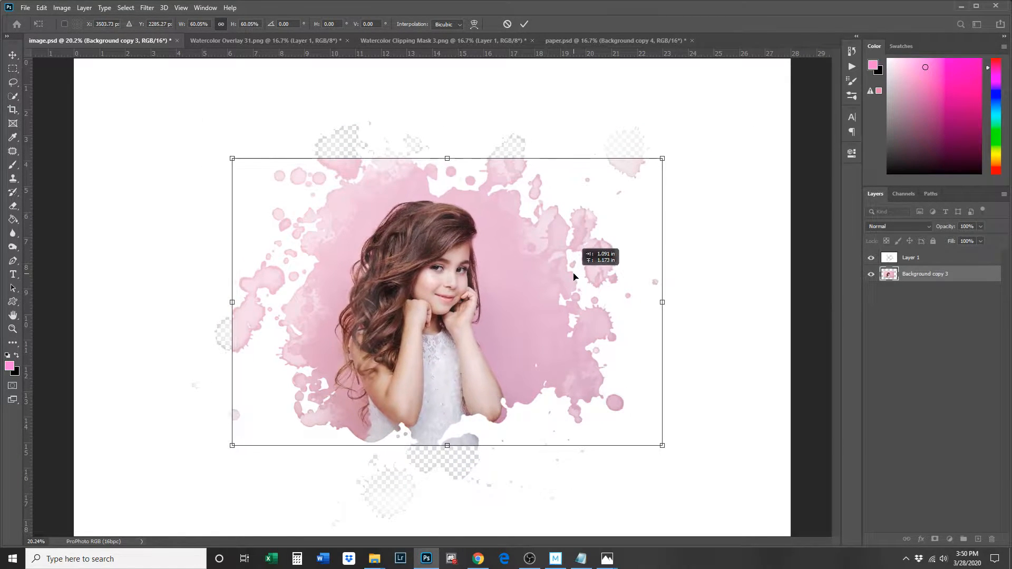
drag(661, 158, 714, 123)
drag(661, 170, 648, 204)
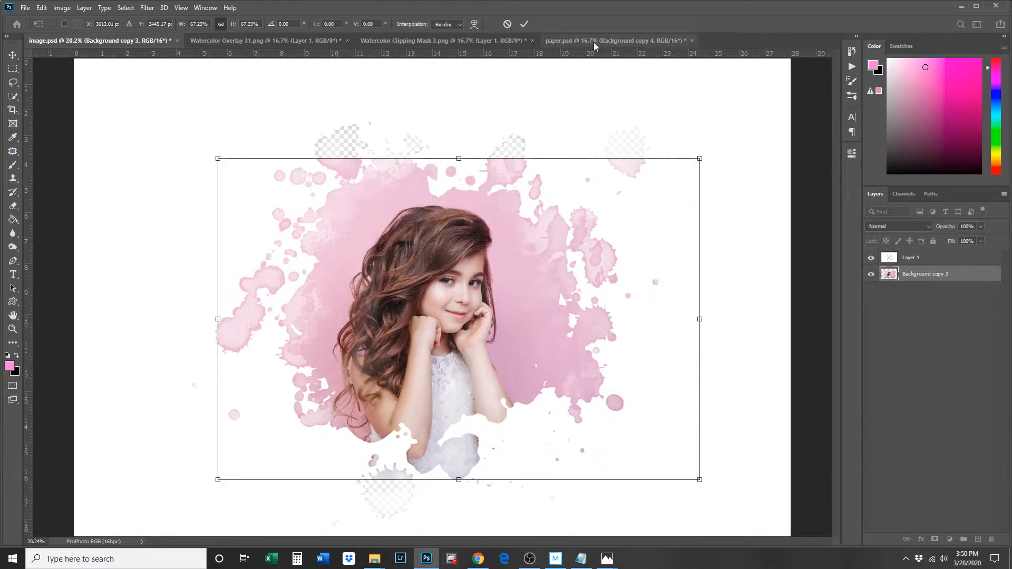
click(524, 23)
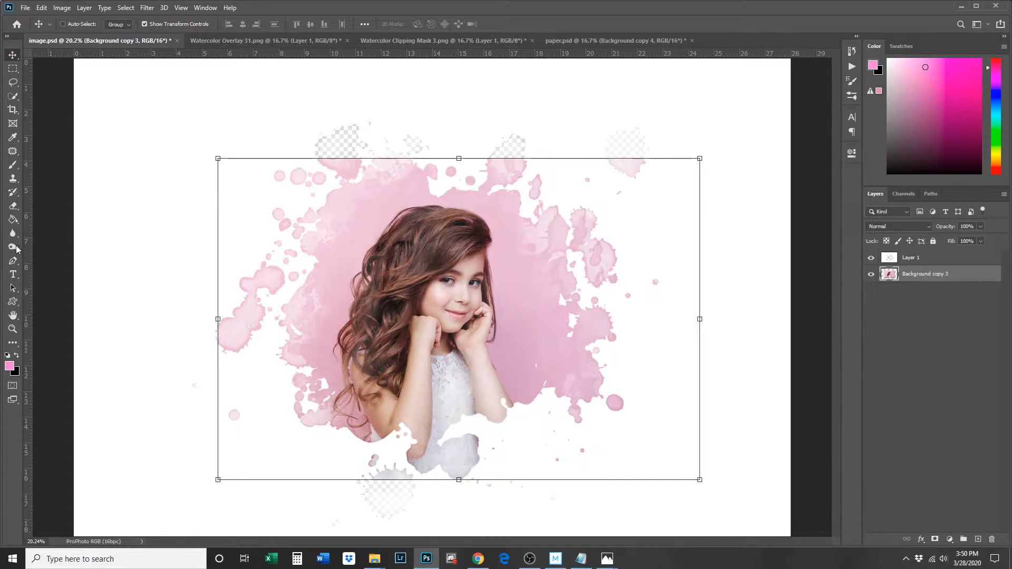
- Set up the Brush tool with the Soft Round brush from General Brushes at 500 px
click(13, 165)
click(78, 24)
drag(362, 327, 362, 128)
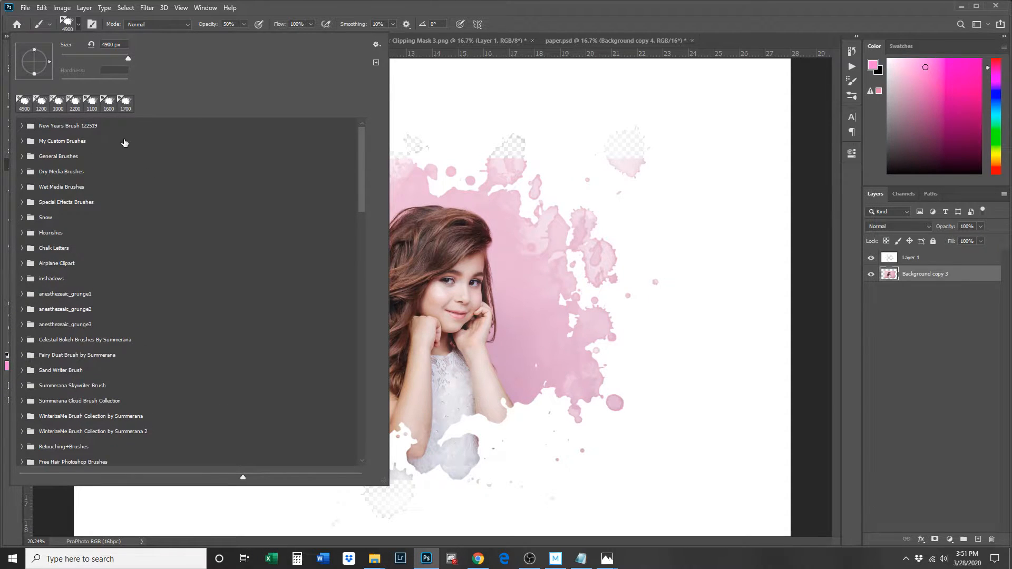
click(22, 157)
click(48, 178)
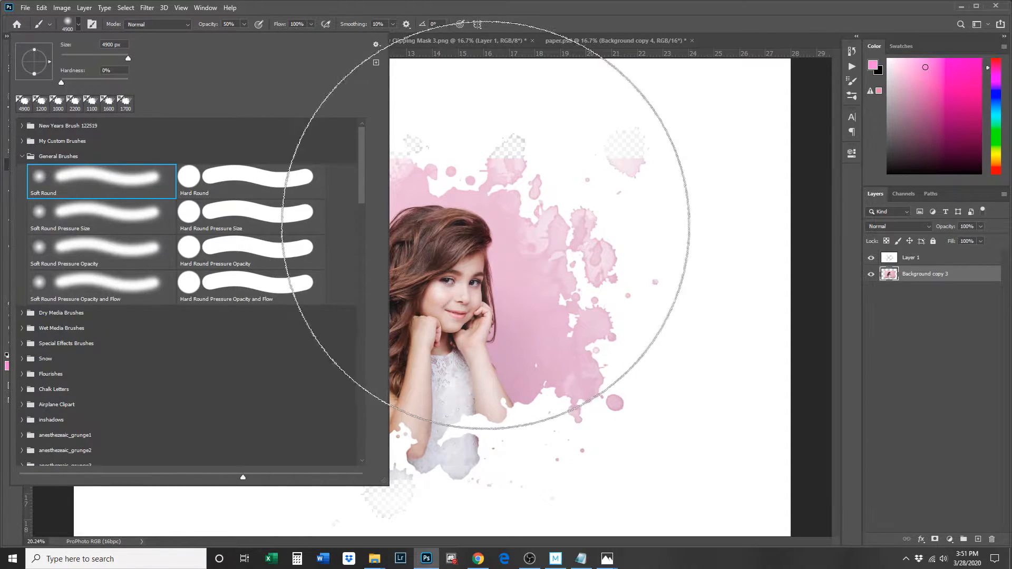
click(527, 256)
key(bracketleft)
key(bracketleft)
key(bracketleft)
key(bracketleft)
key(bracketleft)
key(bracketleft)
key(bracketleft)
key(bracketleft)
key(bracketleft)
key(bracketleft)
key(bracketleft)
key(bracketleft)
key(bracketleft)
key(bracketleft)
key(bracketleft)
key(bracketleft)
key(bracketleft)
key(bracketleft)
key(bracketleft)
key(bracketleft)
key(bracketleft)
key(bracketleft)
key(bracketleft)
key(bracketleft)
key(bracketleft)
- Sample the pink backdrop and paint it at 100% opacity over the empty splatters around the portrait
mouse_move(519, 343)
alt+mouse_down()
mouse_move(502, 334)
mouse_move(528, 308)
mouse_move(409, 234)
mouse_move(463, 321)
mouse_move(362, 385)
mouse_move(407, 270)
mouse_move(523, 341)
mouse_move(510, 332)
mouse_move(513, 343)
alt+mouse_up()
mouse_move(497, 149)
mouse_down()
mouse_move(509, 171)
mouse_move(494, 163)
mouse_move(531, 135)
mouse_move(518, 129)
mouse_move(494, 156)
mouse_move(508, 139)
mouse_move(547, 135)
mouse_up()
key(0)
drag(614, 135, 628, 158)
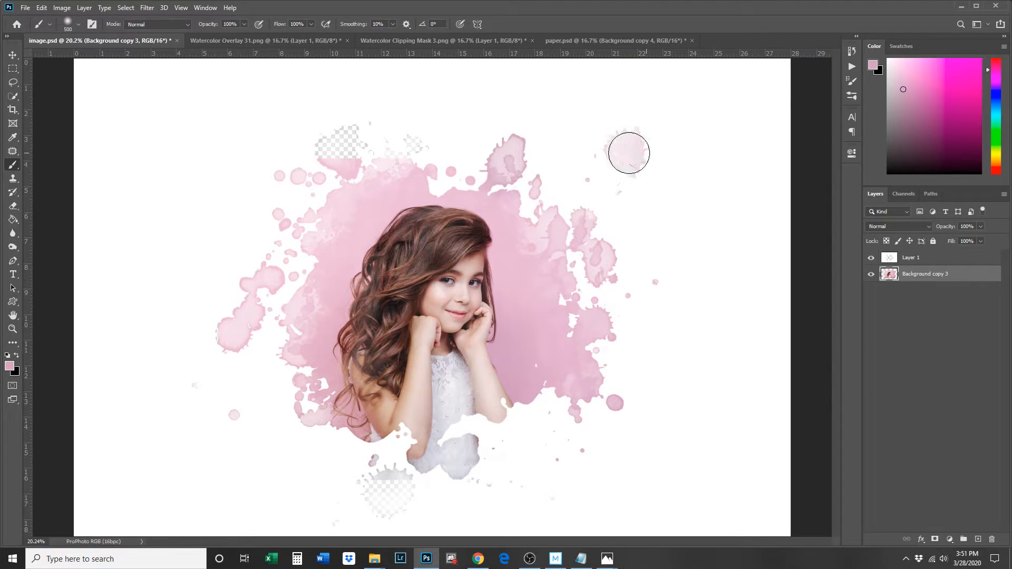
mouse_move(332, 125)
mouse_down()
mouse_move(397, 119)
mouse_move(339, 144)
mouse_move(379, 142)
mouse_move(284, 175)
mouse_move(262, 200)
mouse_move(259, 262)
mouse_move(219, 291)
mouse_move(192, 390)
mouse_move(203, 421)
mouse_move(247, 462)
mouse_move(332, 515)
mouse_move(365, 489)
mouse_move(420, 521)
mouse_move(412, 497)
mouse_move(336, 508)
mouse_move(352, 516)
mouse_move(474, 506)
mouse_move(492, 498)
mouse_move(504, 463)
mouse_move(547, 482)
mouse_move(595, 480)
mouse_move(587, 461)
mouse_move(654, 403)
mouse_move(655, 169)
mouse_move(622, 122)
mouse_up()
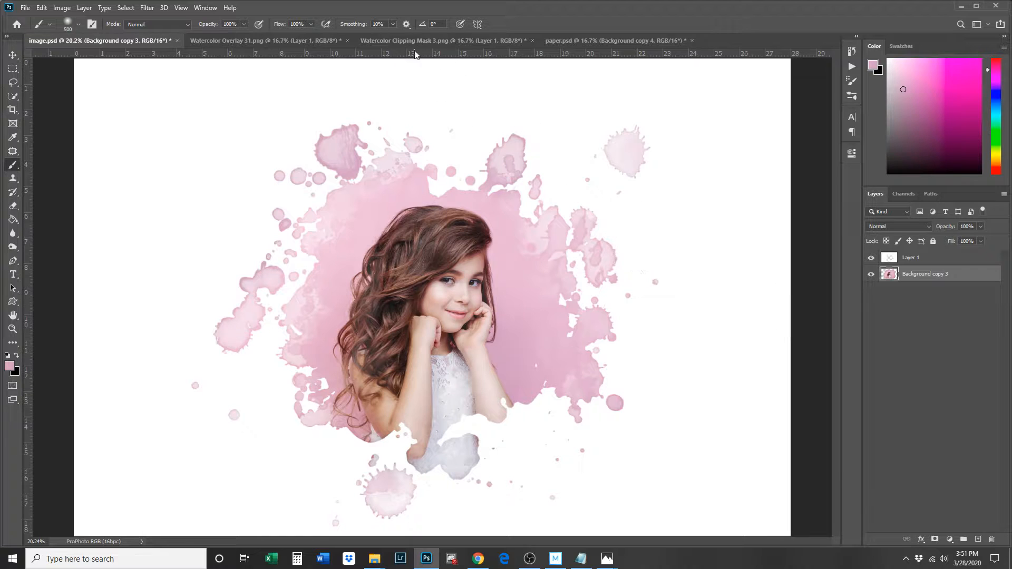
- Revert image.psd to Snapshot 1 in its history
click(926, 260)
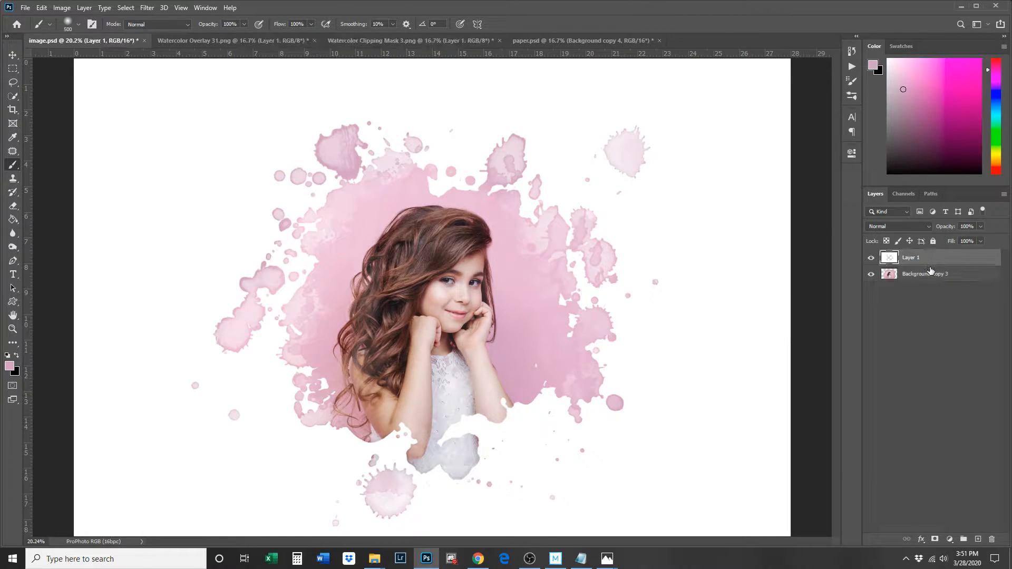
click(851, 51)
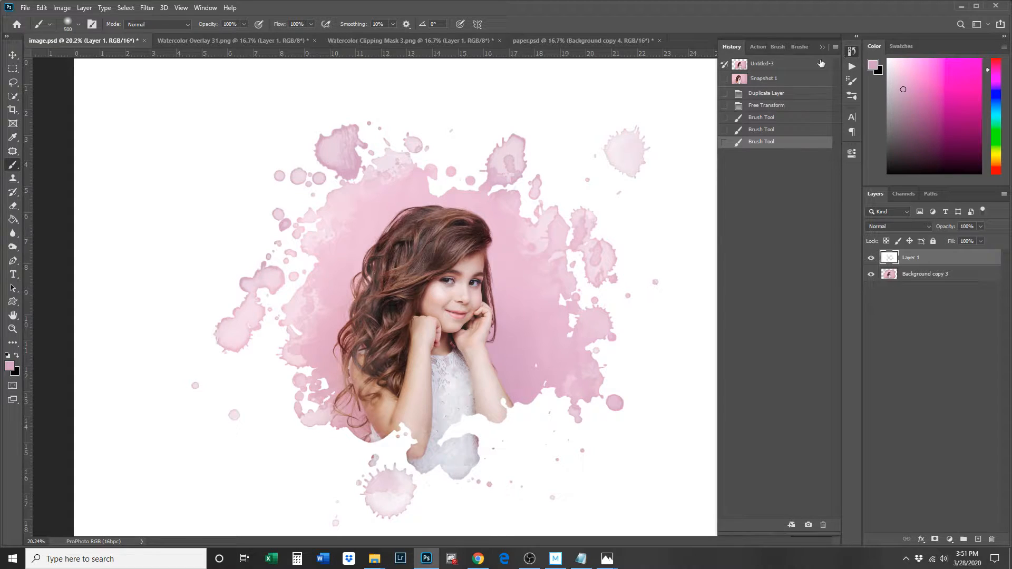
click(784, 83)
click(821, 47)
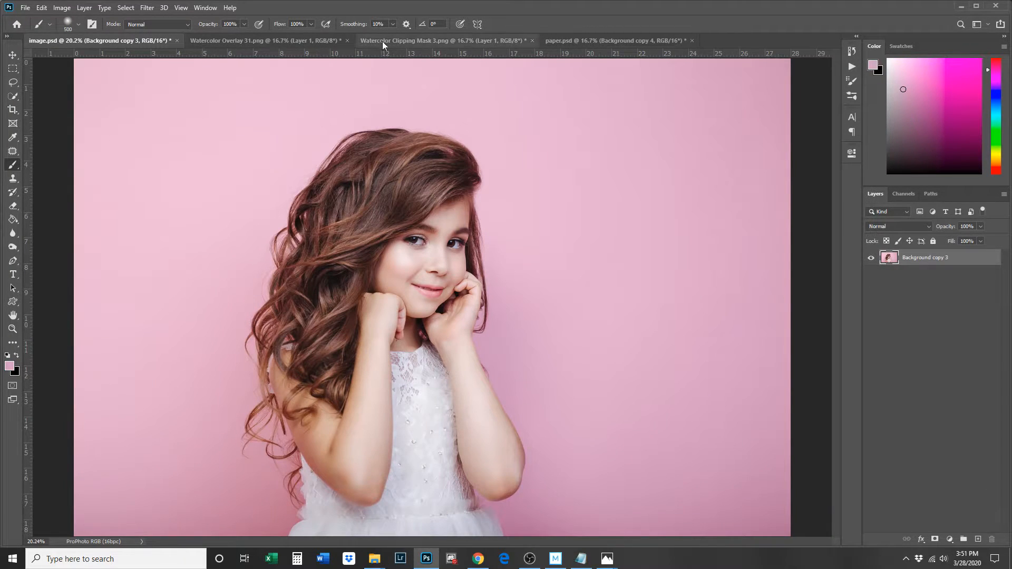
- Duplicate the heart layer of Watercolor Clipping Mask 3.png into image.psd and switch to image.psd
click(405, 38)
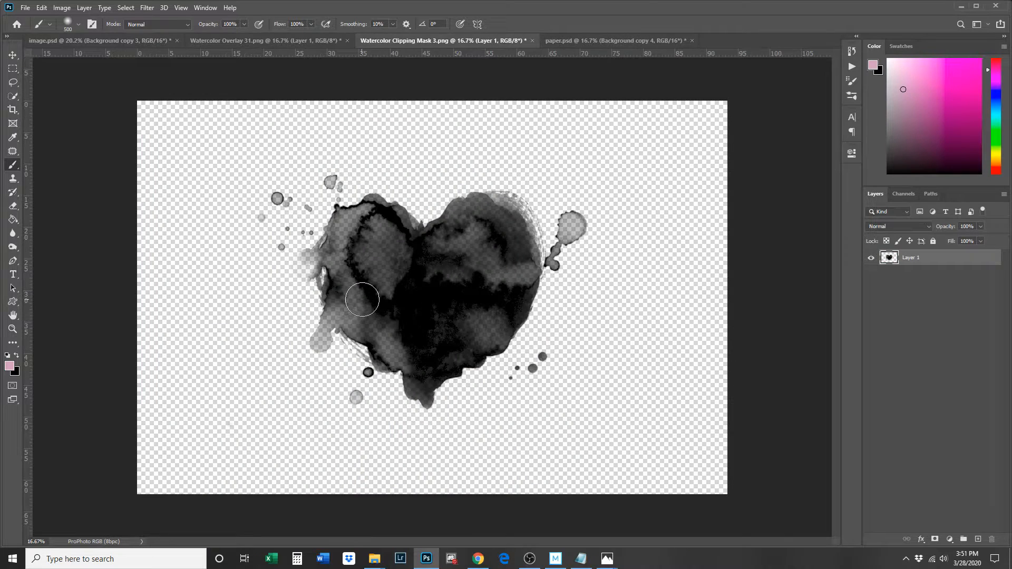
right_click(921, 258)
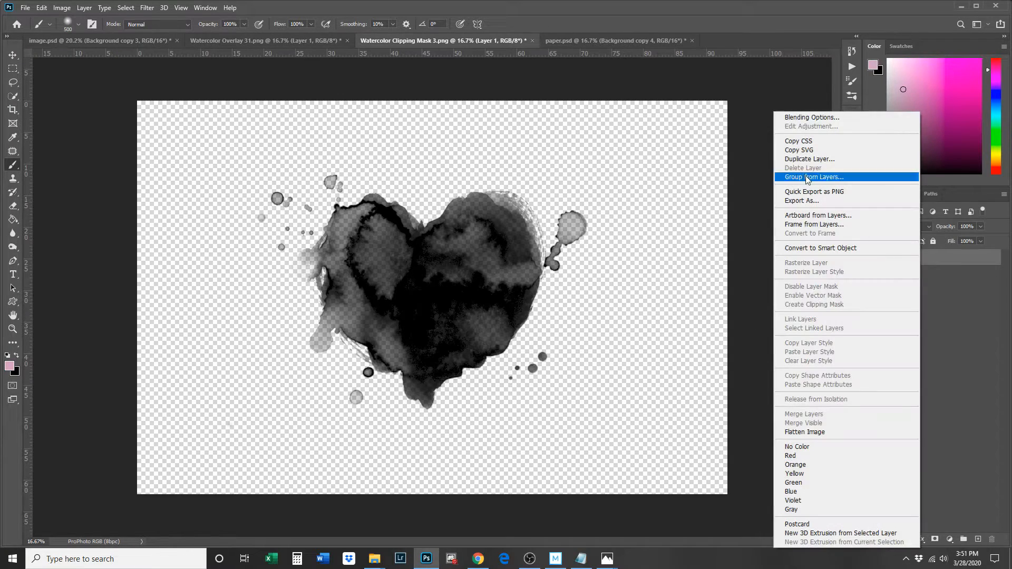
click(809, 159)
click(477, 208)
click(472, 227)
click(596, 170)
click(94, 40)
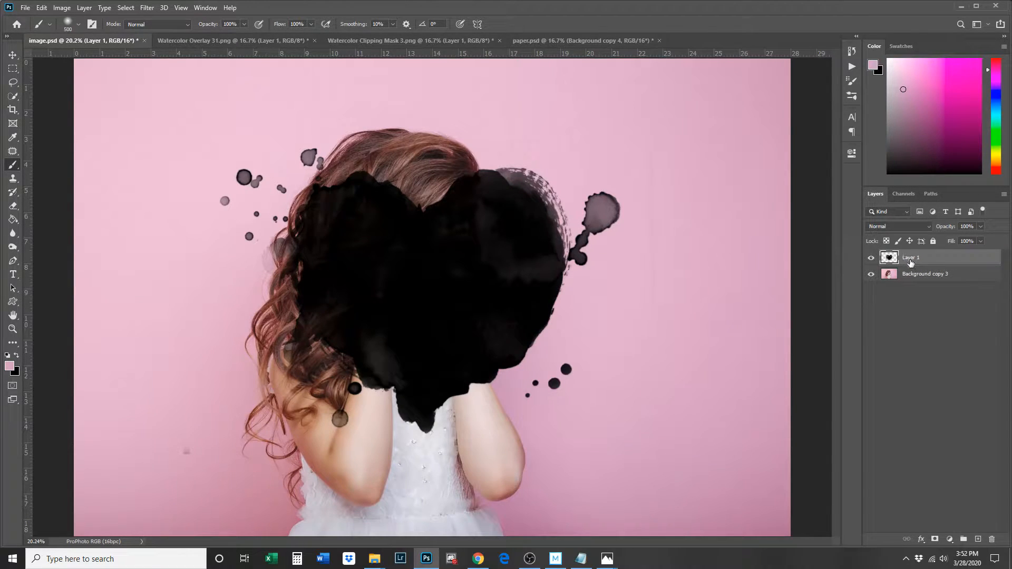
- Move the heart layer below the portrait layer and add a new empty layer at the bottom of the stack
drag(910, 262, 910, 275)
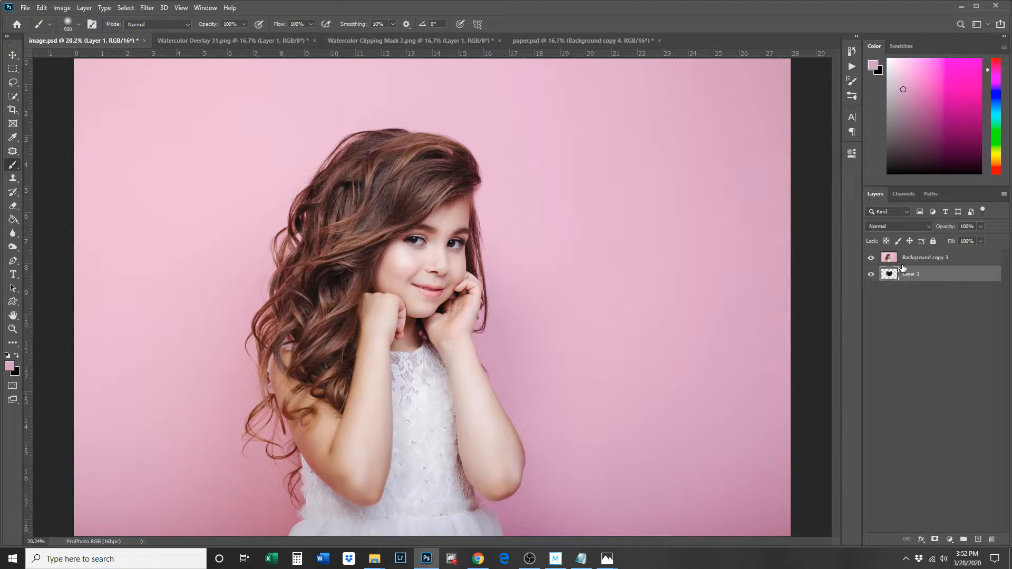
click(981, 540)
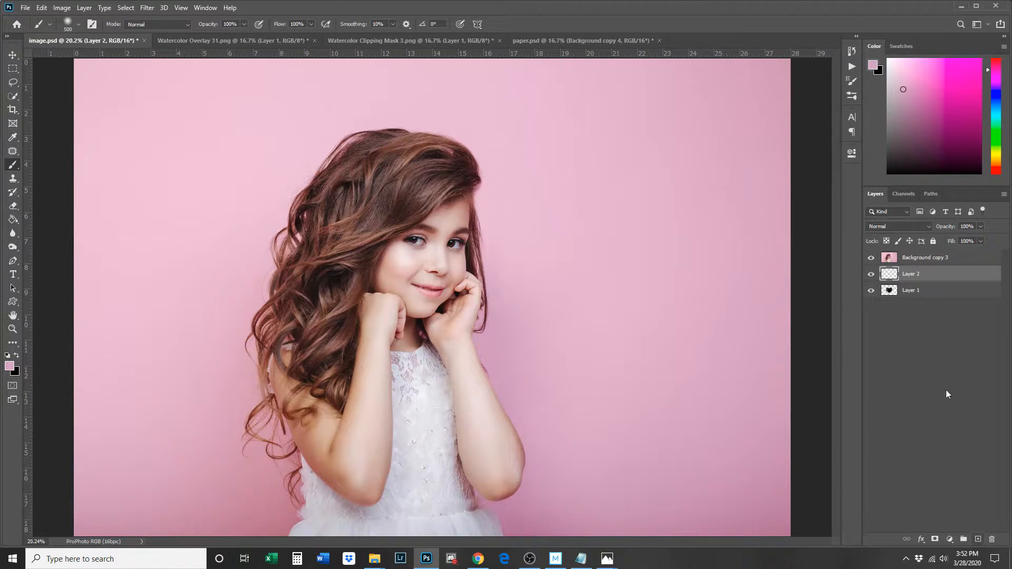
drag(910, 274, 910, 298)
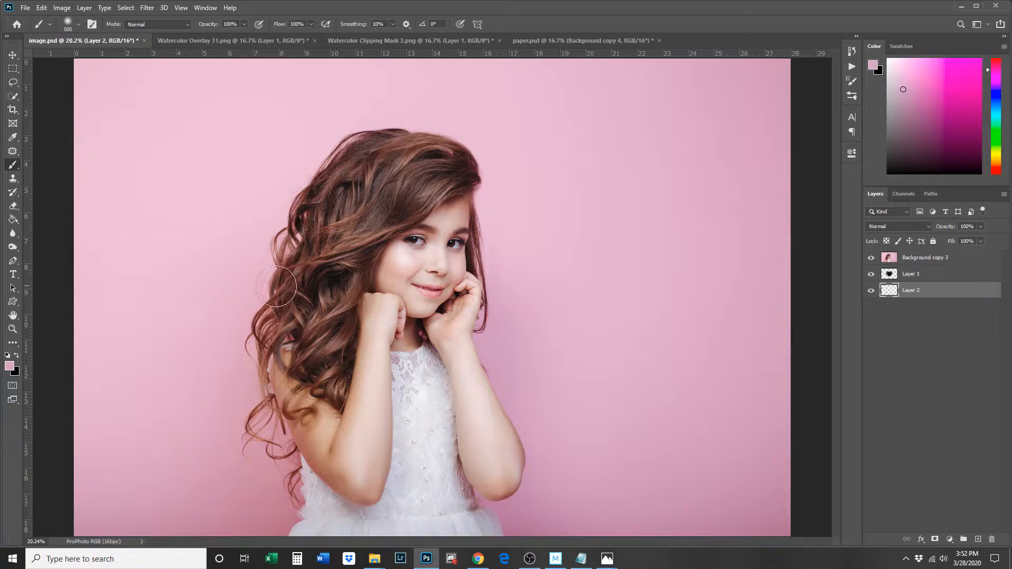
- Fill the empty bottom layer with white (ffffff) and check it by briefly hiding the two layers above
click(14, 220)
click(10, 367)
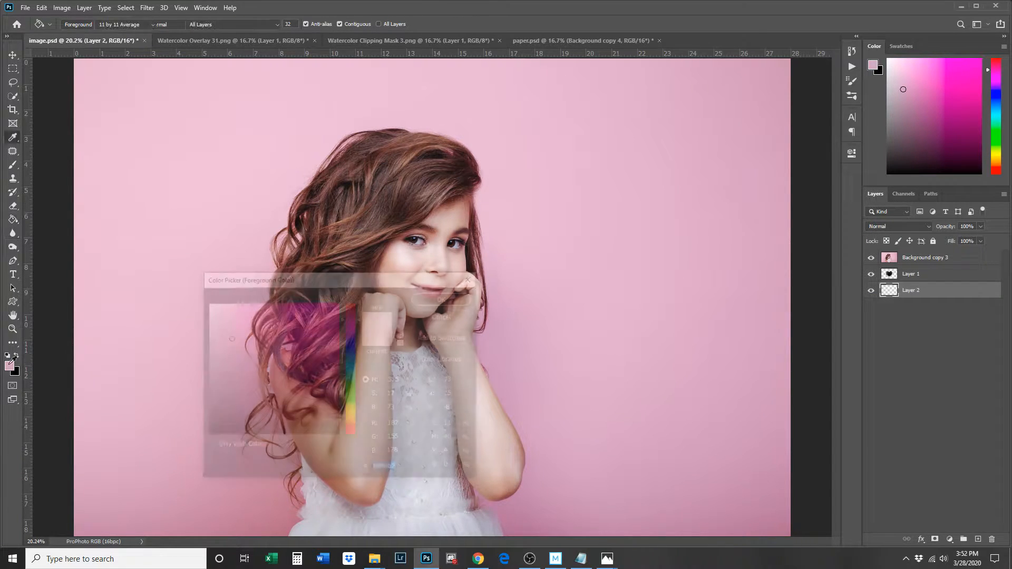
text(ffffff)
click(438, 299)
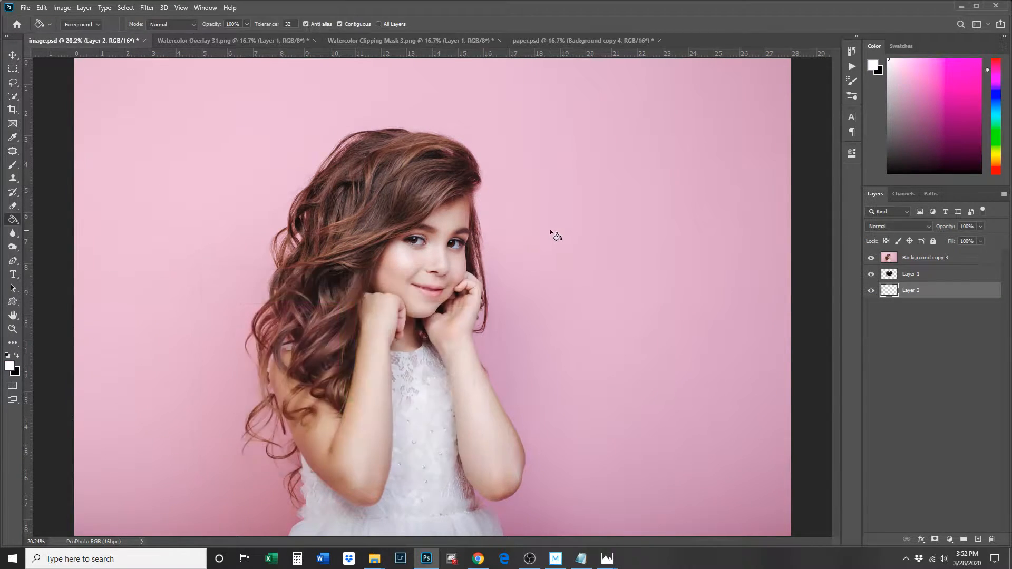
click(553, 227)
click(870, 257)
click(870, 274)
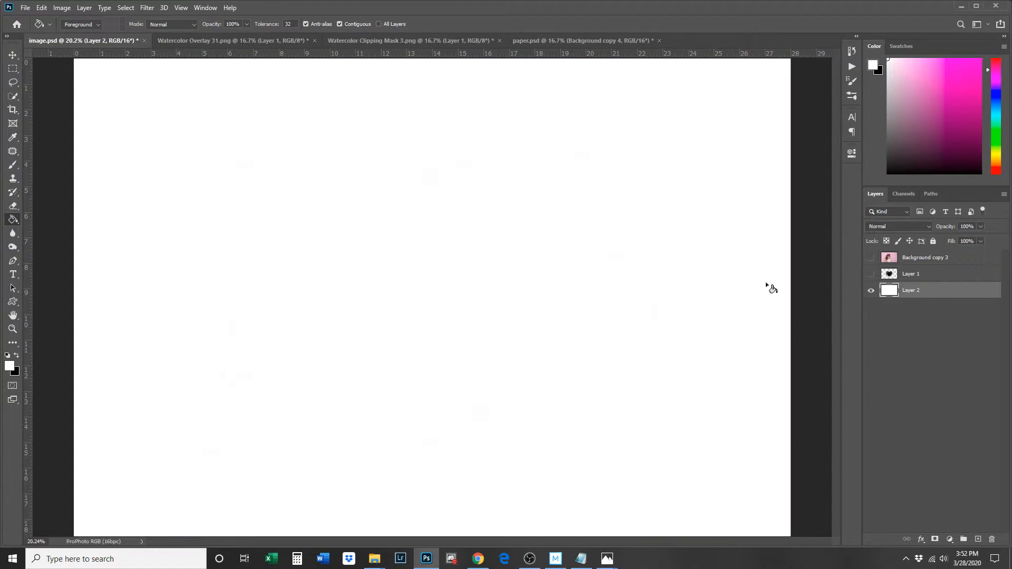
click(871, 274)
click(870, 258)
- Create a clipping mask from the portrait layer onto the heart layer beneath it
click(920, 258)
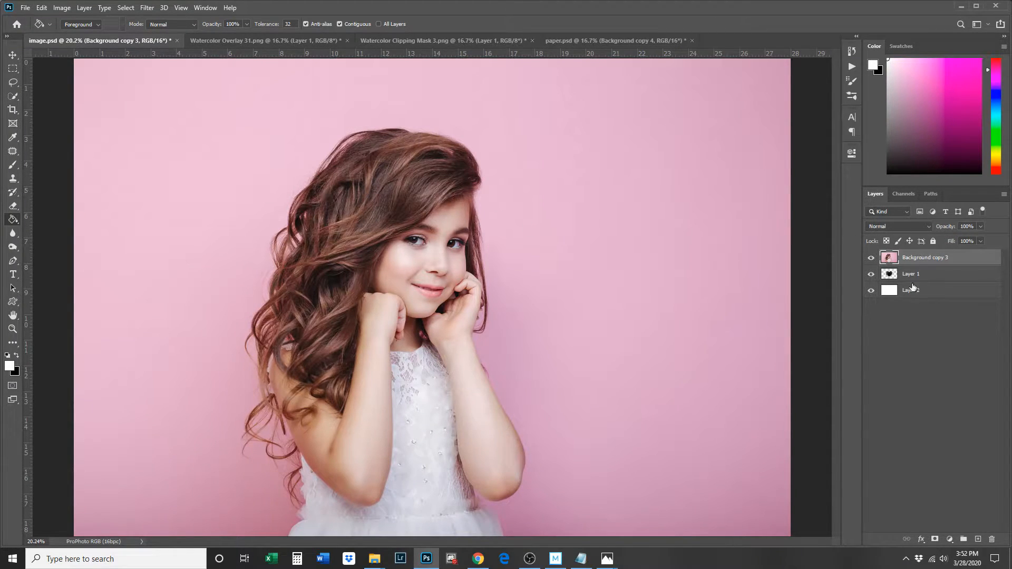
right_click(968, 262)
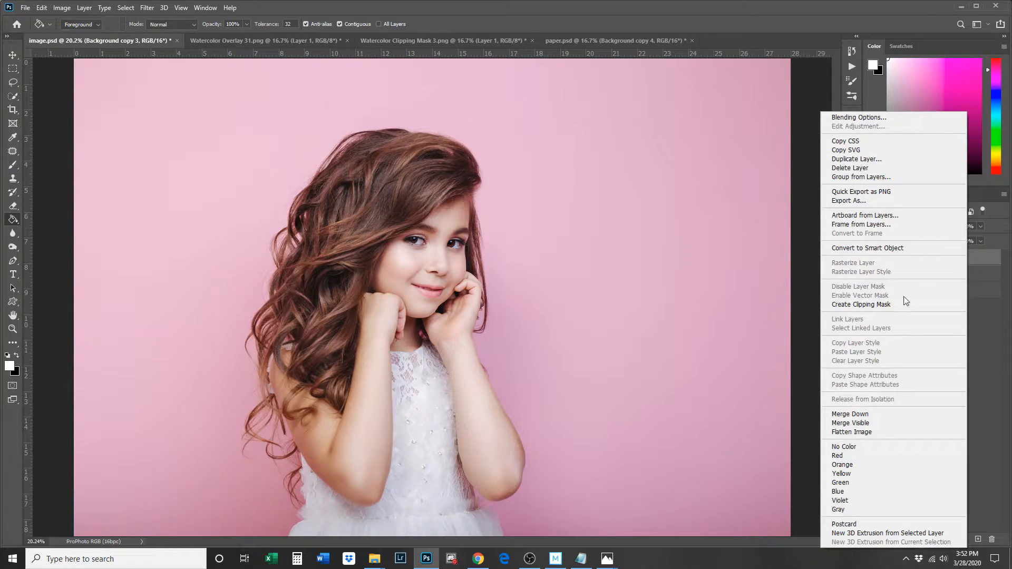
click(883, 305)
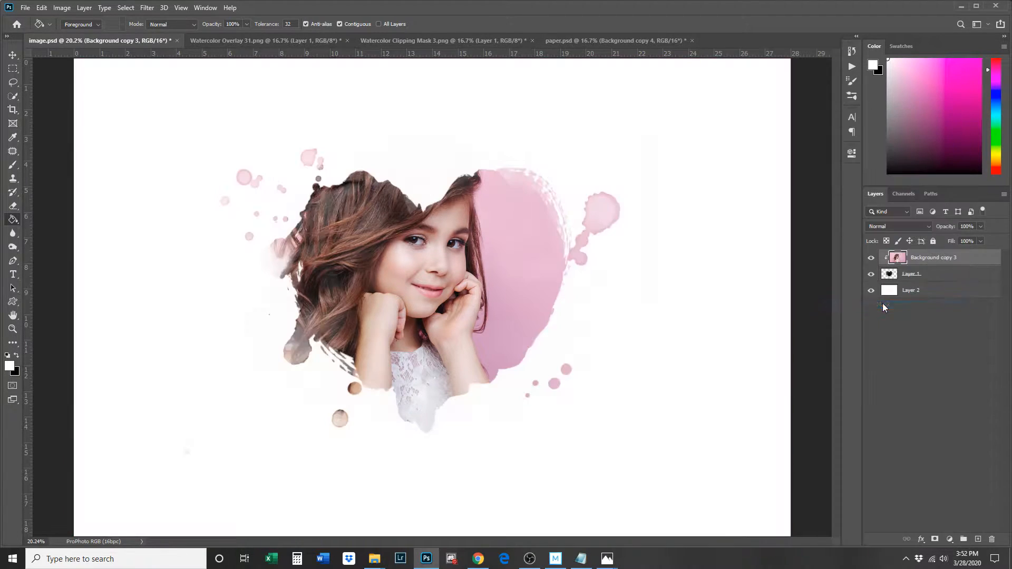
- Scale the clipped portrait layer to about 52% and position the girl in the center of the heart
click(13, 55)
drag(791, 61, 602, 185)
drag(564, 262, 716, 218)
drag(758, 142, 672, 256)
drag(561, 335, 585, 289)
drag(658, 160, 570, 216)
drag(549, 289, 572, 265)
drag(600, 203, 636, 181)
drag(595, 219, 597, 221)
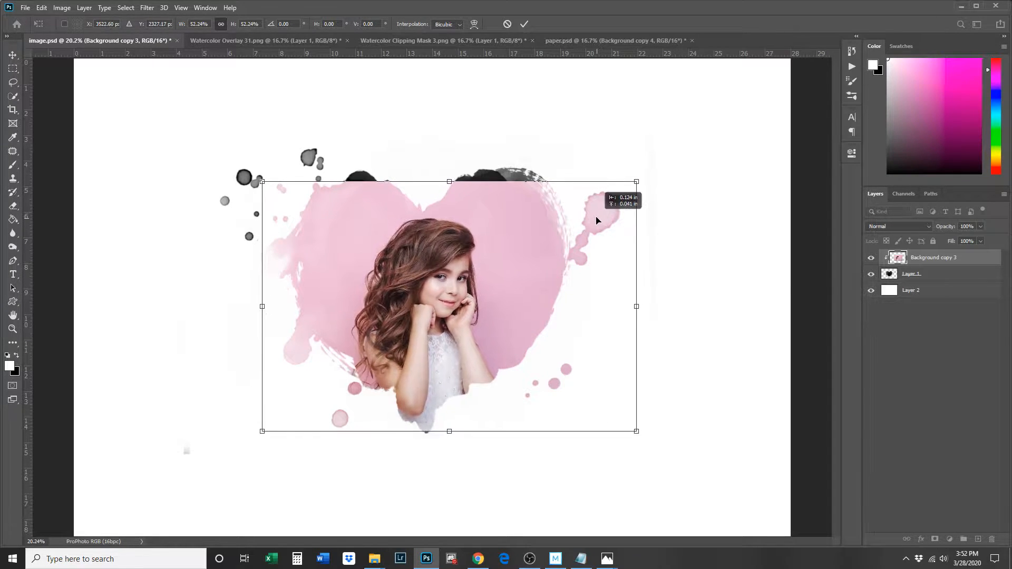
click(523, 23)
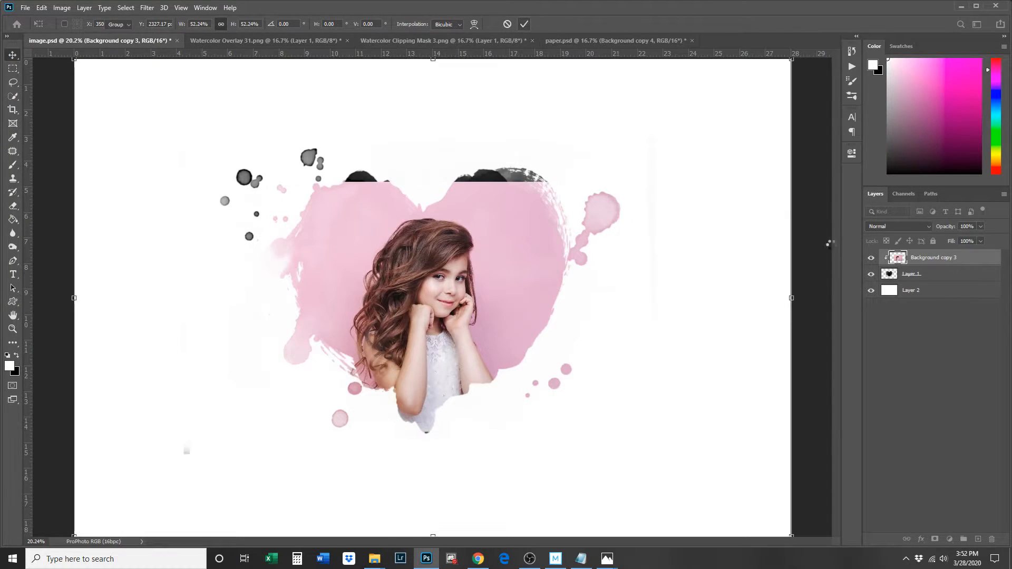
- Sample the pink backdrop and brush it over the uncovered black parts of the heart and its splatters
key(b)
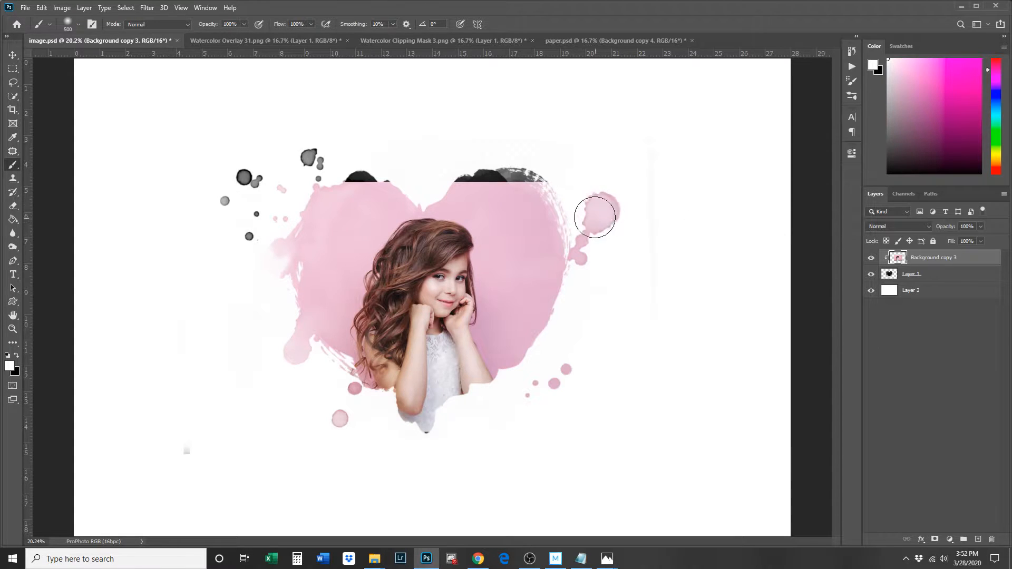
alt+click(480, 258)
drag(545, 169, 506, 178)
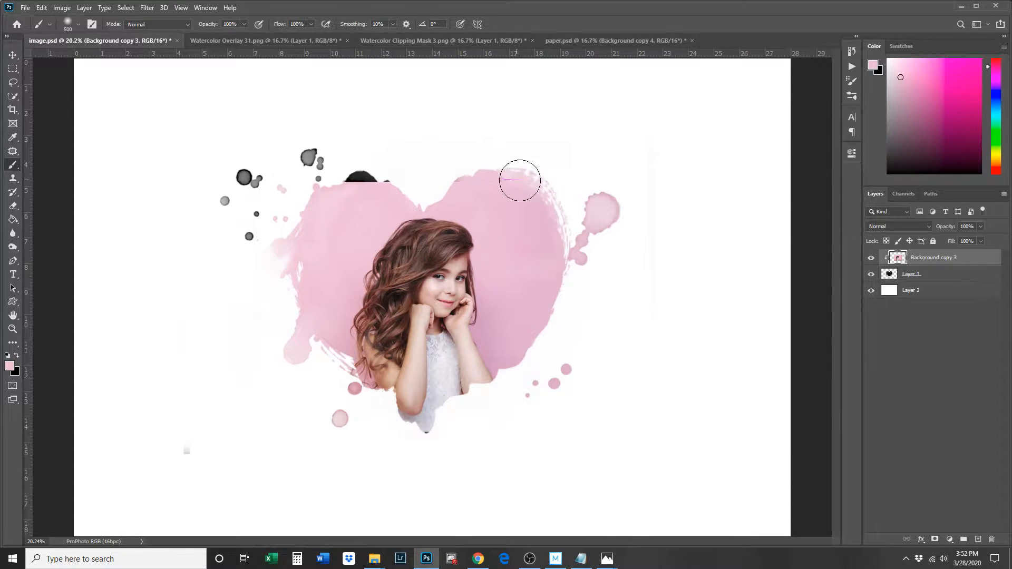
mouse_move(443, 183)
mouse_down()
mouse_move(330, 184)
mouse_move(352, 165)
mouse_move(314, 144)
mouse_move(353, 166)
mouse_move(298, 161)
mouse_move(233, 179)
mouse_move(227, 222)
mouse_move(263, 266)
mouse_move(251, 239)
mouse_up()
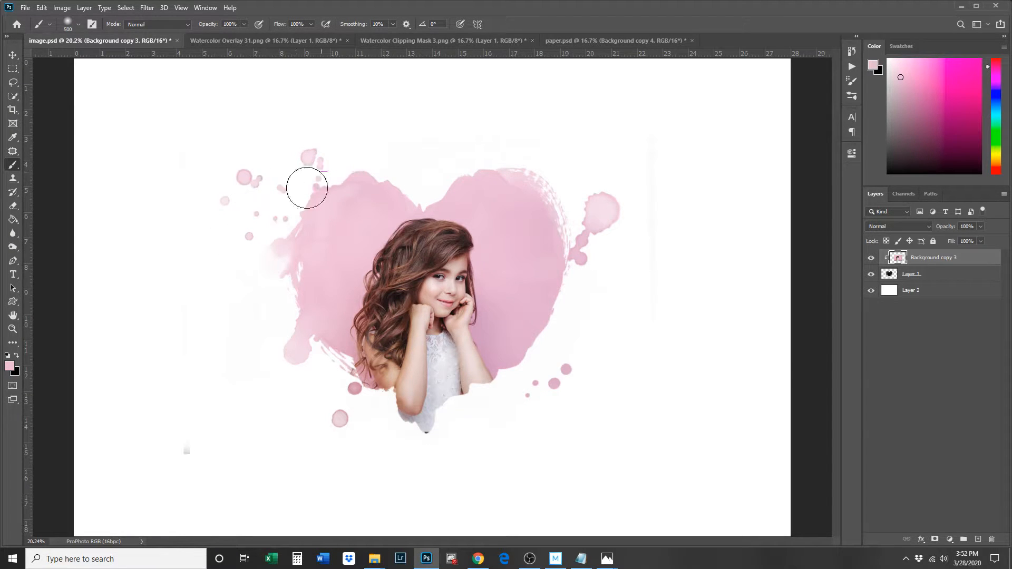
mouse_move(390, 493)
mouse_down()
mouse_move(218, 448)
mouse_move(366, 477)
mouse_move(432, 460)
mouse_up()
- Revert image.psd to Snapshot 1 in its history
click(896, 276)
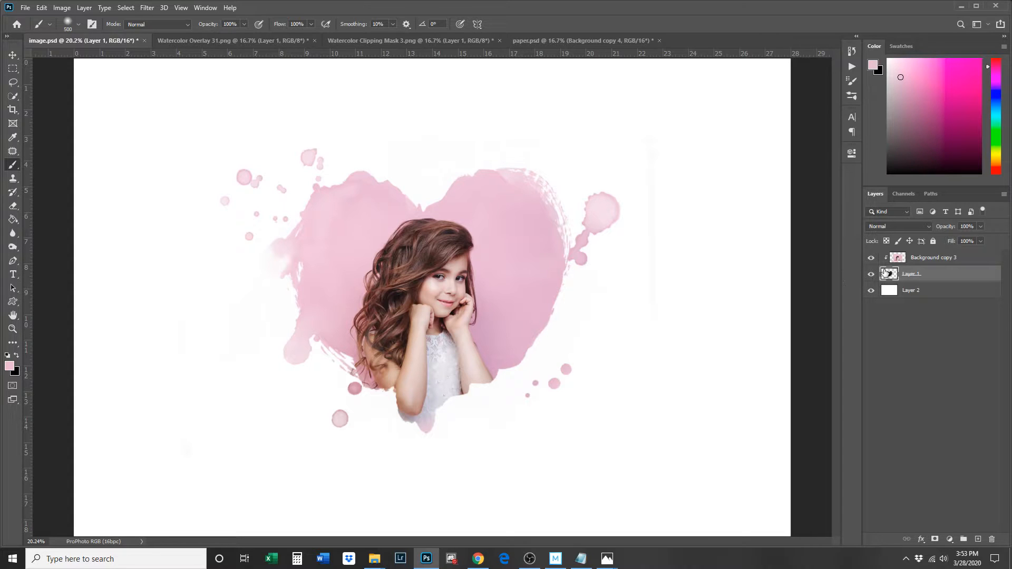
click(852, 51)
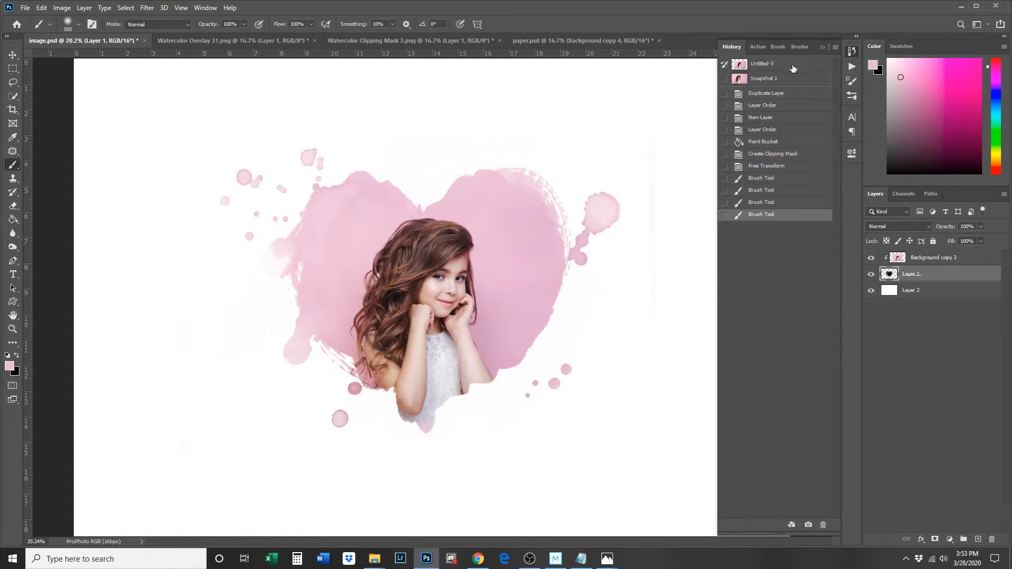
click(769, 80)
click(821, 48)
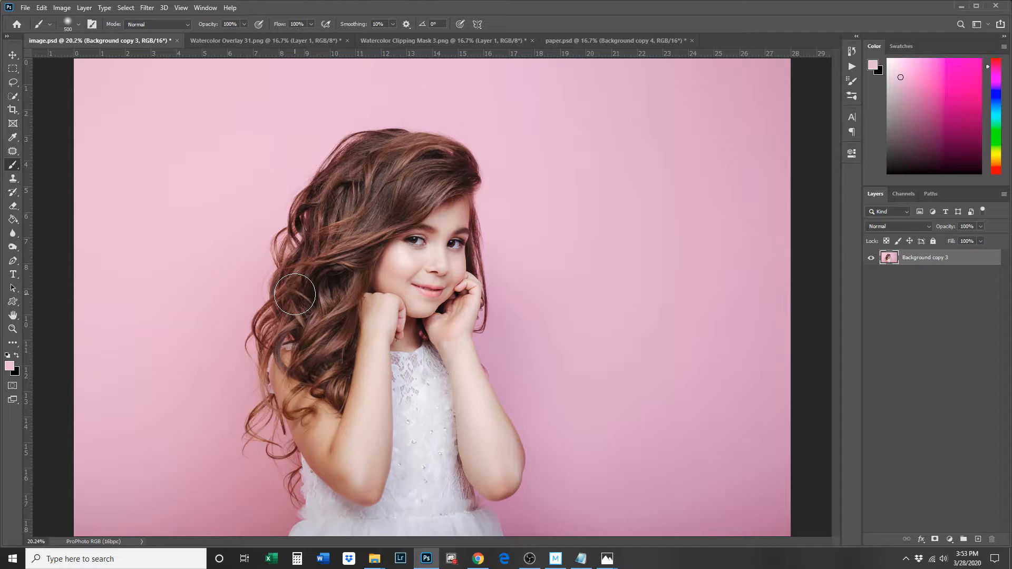
- Add a new layer above the portrait and fill it with white (ffffff)
click(978, 539)
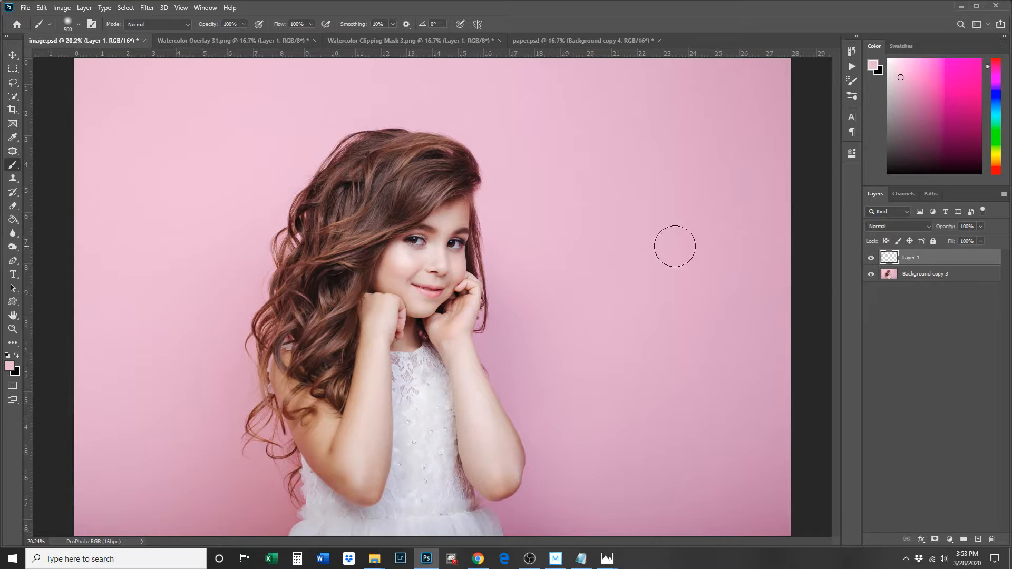
key(i)
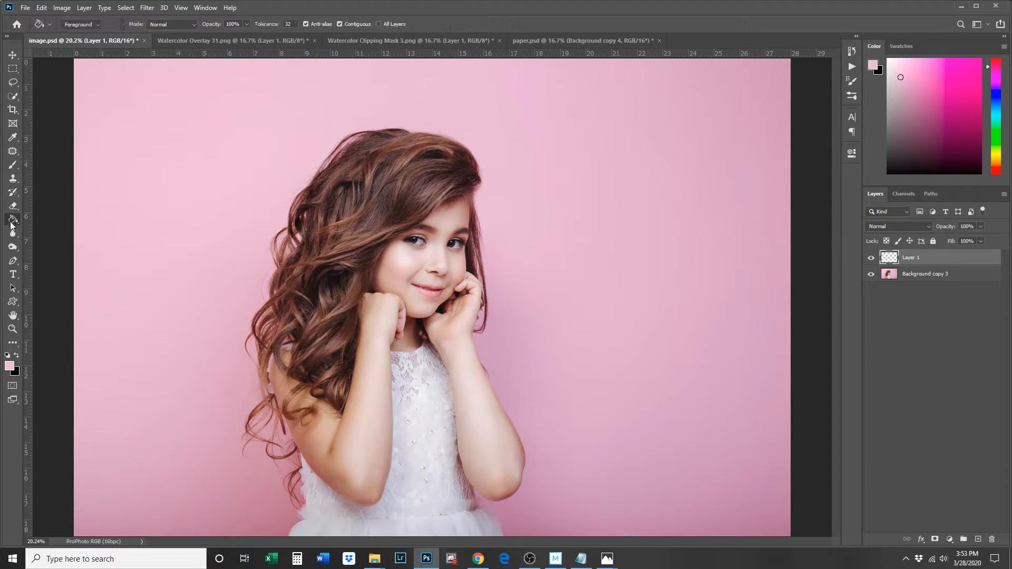
click(11, 364)
text(ffffff)
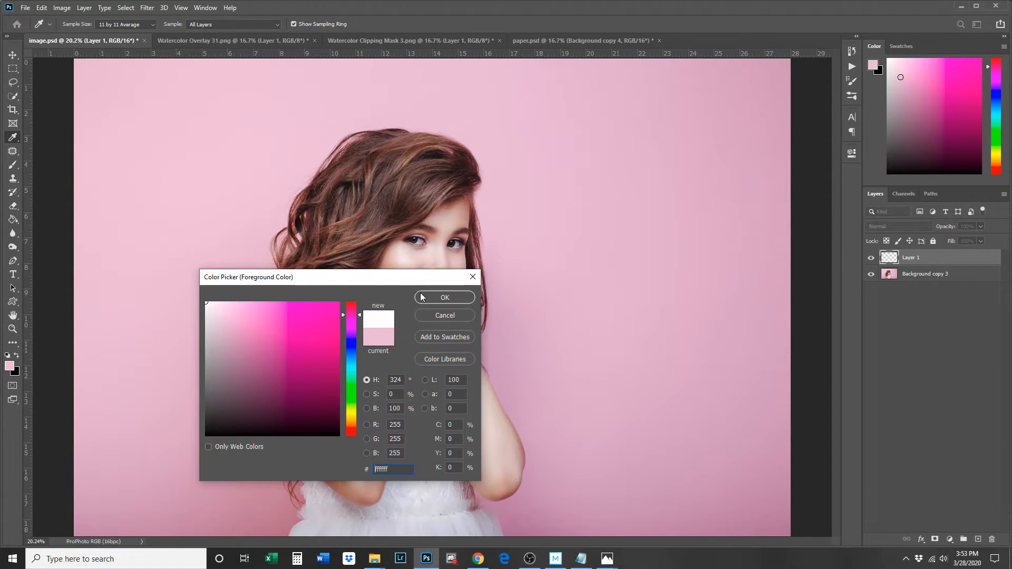
click(442, 299)
key(g)
click(538, 213)
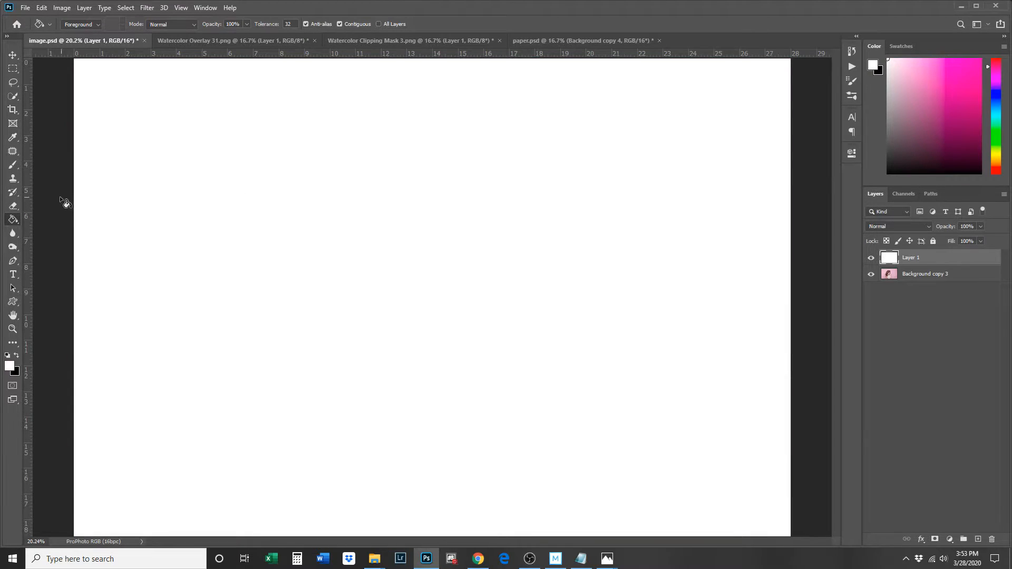
- Add a layer mask to the white layer and make black the brush color
click(12, 167)
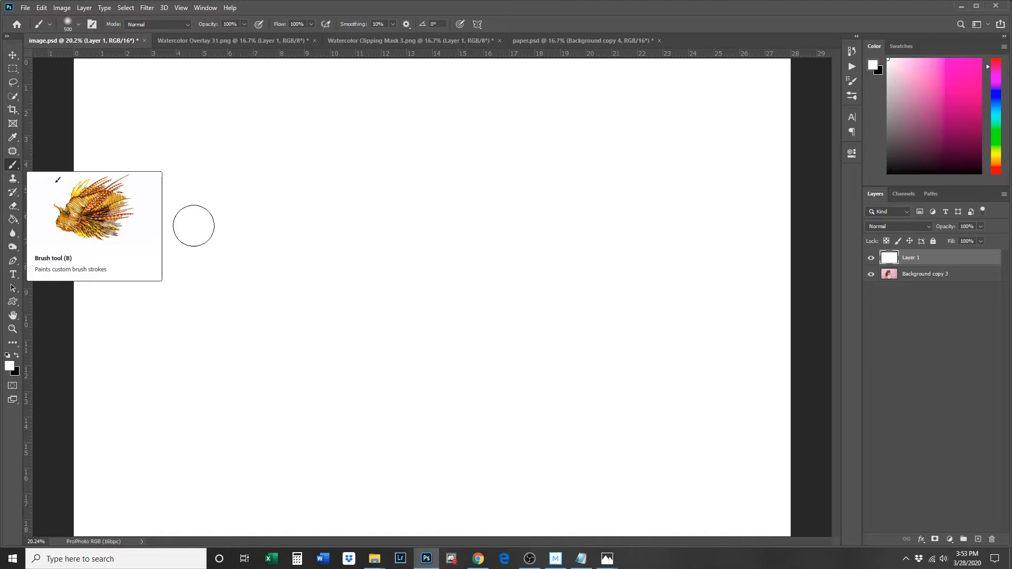
click(16, 356)
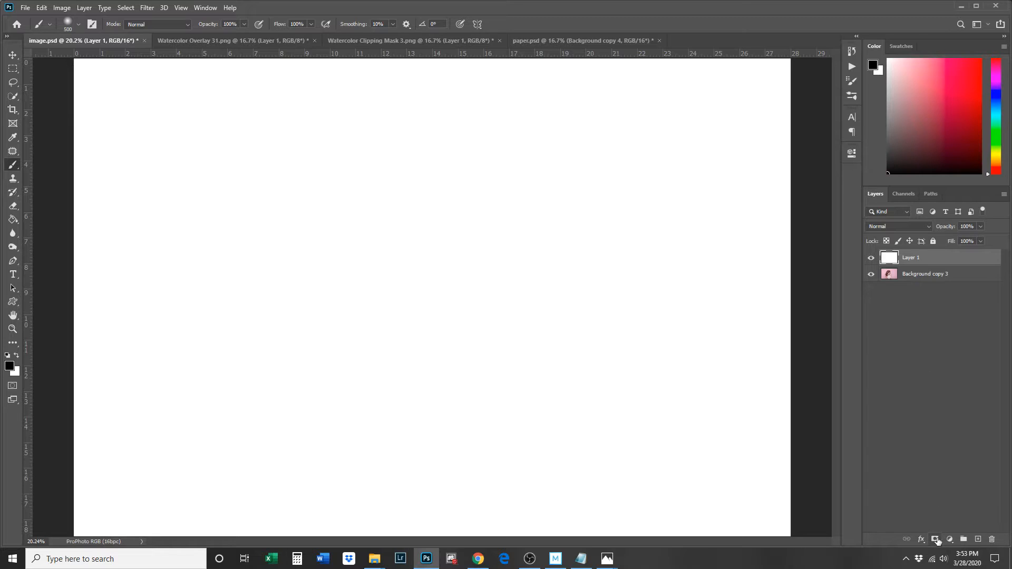
click(936, 541)
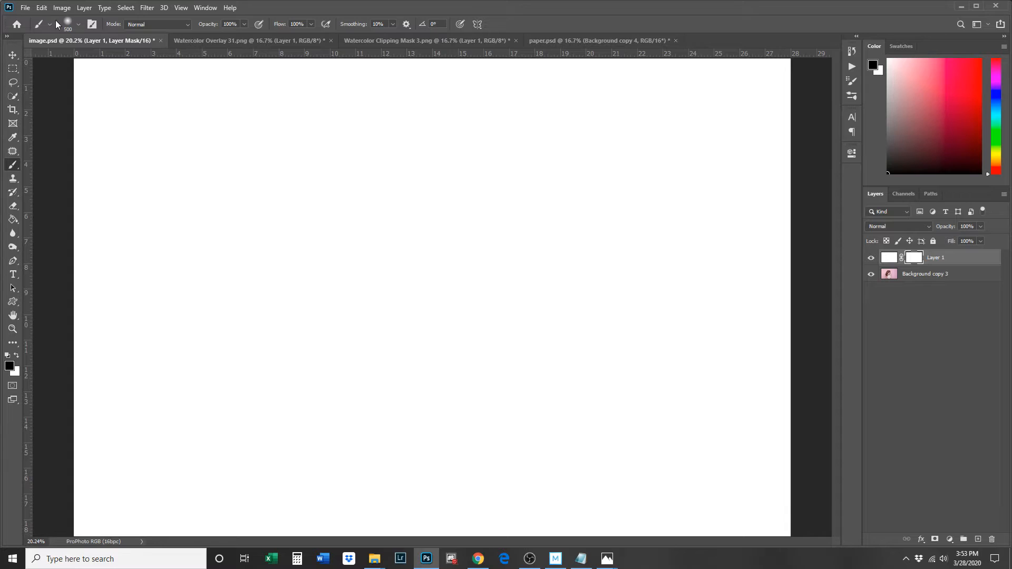
- Stamp Overlay Magic Watercolor Brush 3, enlarged to 5000 px, once onto the middle of the white layer's mask
click(78, 25)
drag(362, 150, 365, 338)
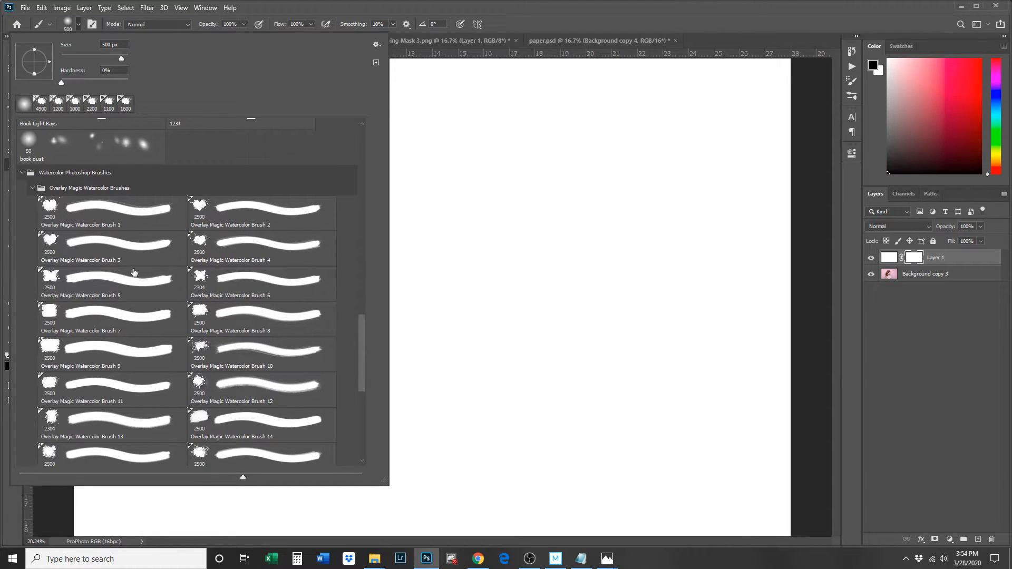
click(119, 255)
click(510, 271)
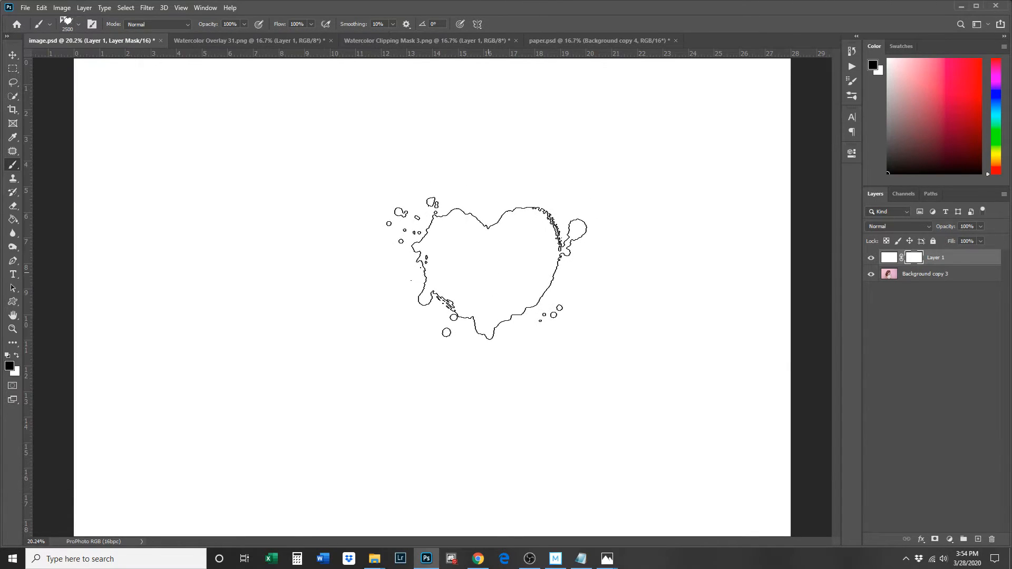
key(])
key(])
key(])
key(])
key(])
key(])
key(])
key(])
key(])
key(])
key(])
key(])
key(])
key(])
key(])
key(])
key(])
key(])
key(])
key(])
key(])
key(])
key(])
key(])
key(])
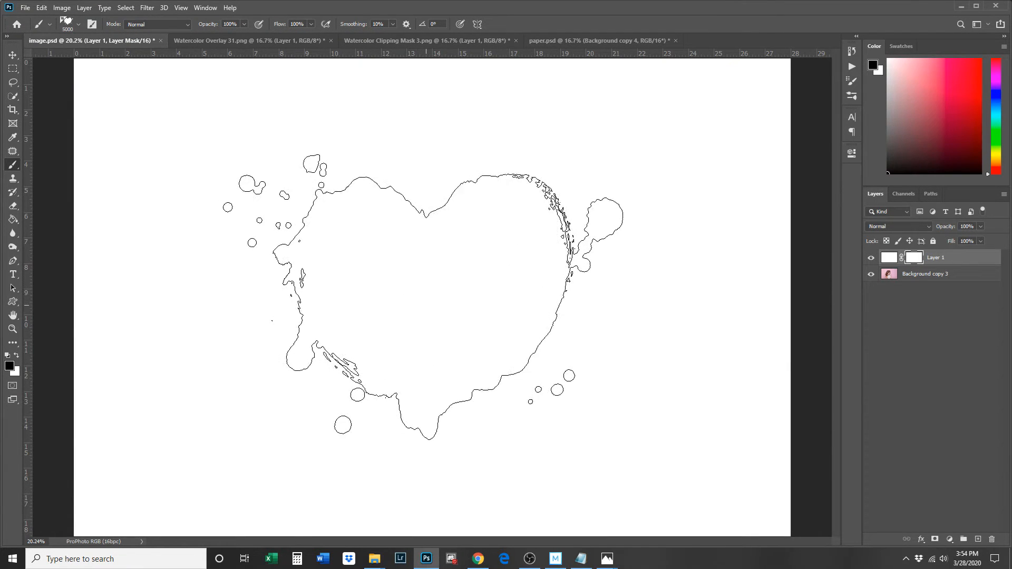
click(423, 295)
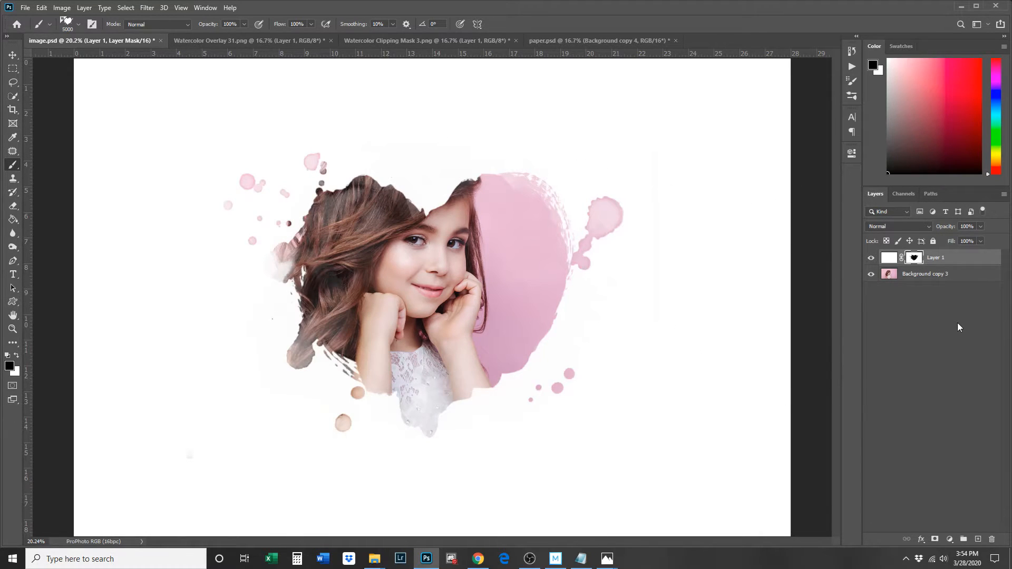
- Scale the portrait layer down to roughly half size and position the girl in the center of the heart
click(928, 273)
click(12, 56)
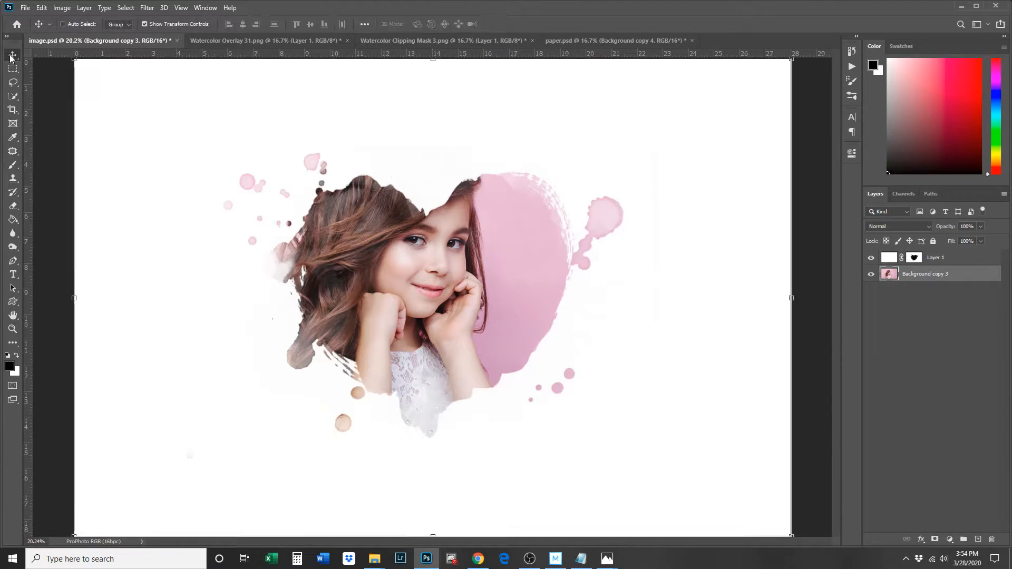
drag(791, 60, 635, 216)
drag(595, 288, 706, 254)
drag(720, 148, 671, 181)
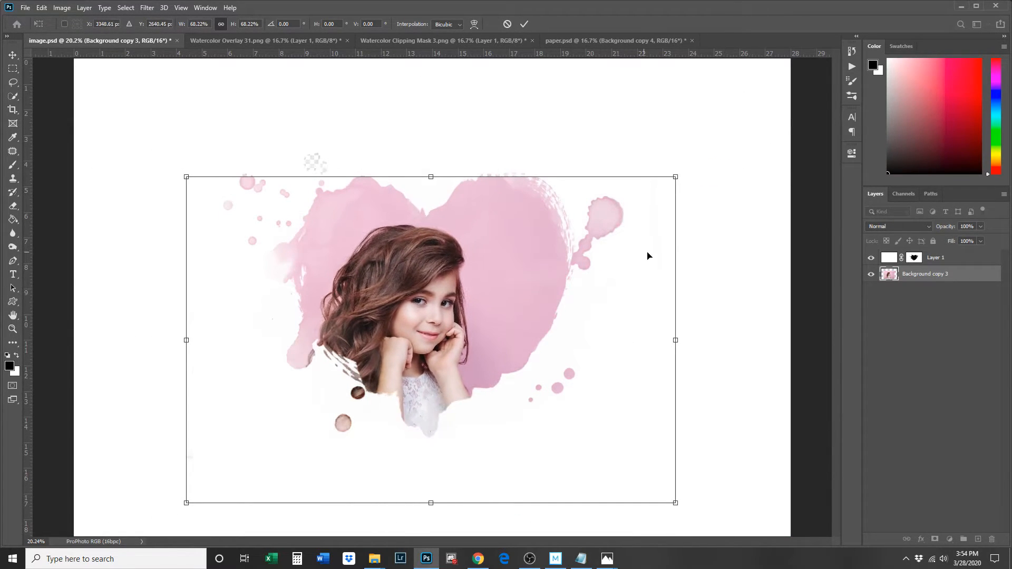
drag(643, 255, 656, 252)
drag(688, 175, 622, 216)
drag(618, 251, 600, 205)
drag(583, 274, 602, 253)
key(Return)
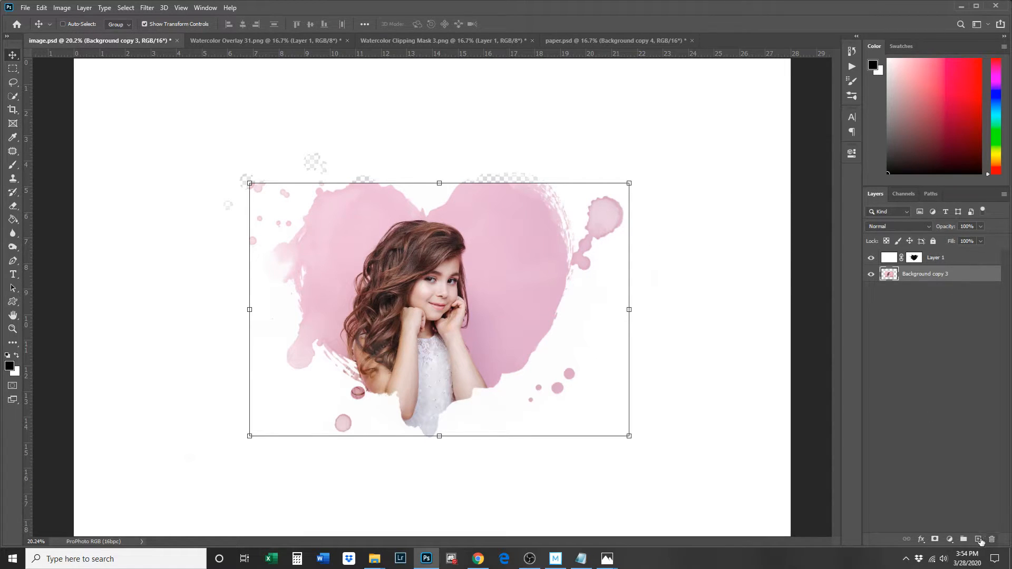
- Sample the pink backdrop and paint over the uncovered transparent parts of the heart and splatters with a soft round brush of 800 px
click(14, 163)
click(50, 24)
click(51, 26)
click(77, 25)
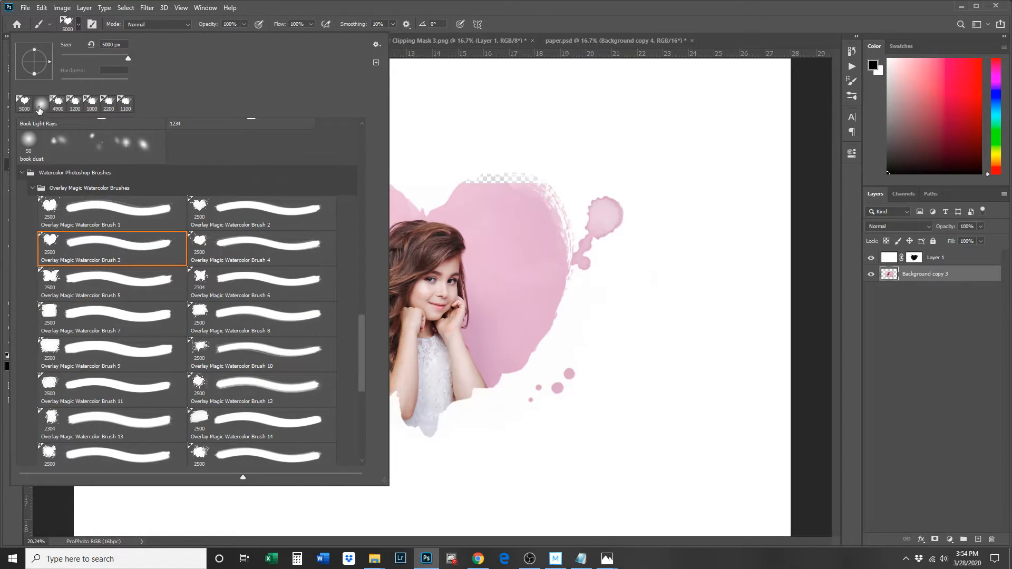
click(41, 105)
key(Return)
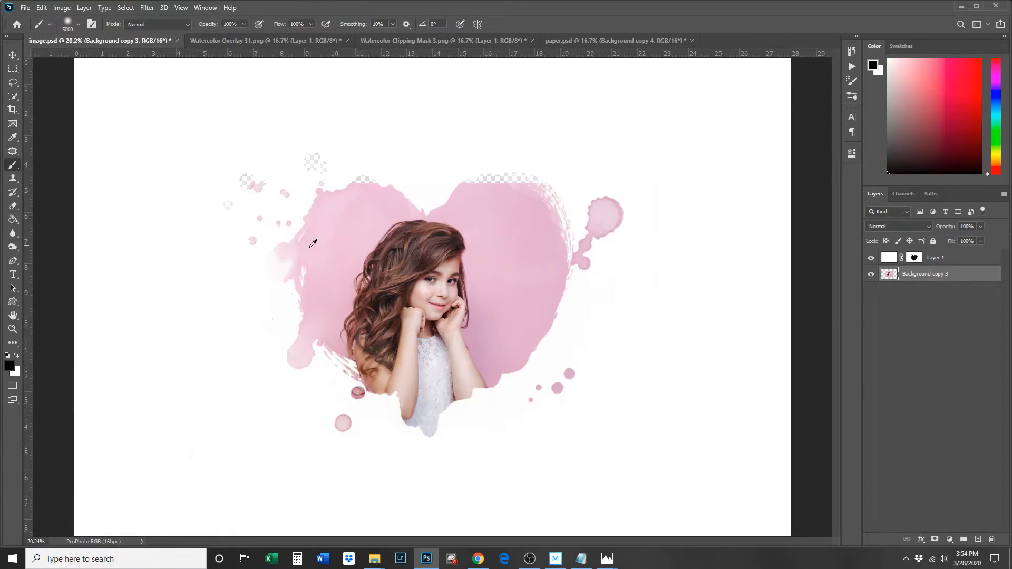
alt+click(339, 320)
key(bracketleft)
key(bracketleft)
key(bracketleft)
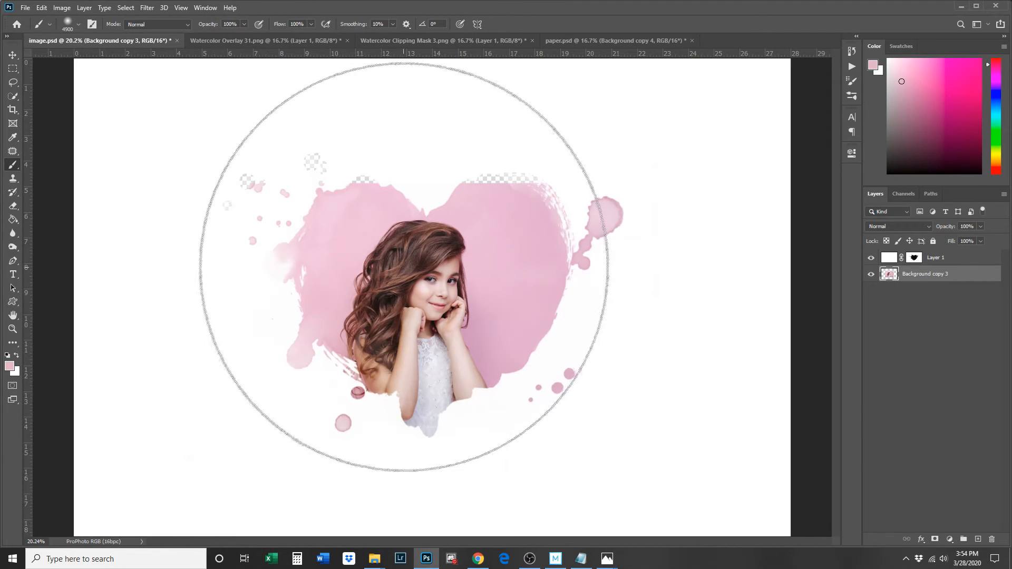
key(bracketleft)
key(bracketleft)
key(bracketleft)
key(bracketleft)
key(bracketleft)
key(bracketleft)
key(bracketleft)
key(bracketleft)
key(bracketleft)
key(bracketleft)
key(bracketleft)
key(bracketleft)
key(bracketleft)
key(bracketleft)
key(bracketleft)
key(bracketleft)
key(bracketleft)
key(bracketleft)
key(bracketleft)
key(bracketleft)
mouse_move(508, 184)
mouse_down()
mouse_move(470, 171)
mouse_move(508, 179)
mouse_move(524, 158)
mouse_move(606, 240)
mouse_move(599, 256)
mouse_move(529, 156)
mouse_move(330, 128)
mouse_move(422, 141)
mouse_move(313, 190)
mouse_move(233, 193)
mouse_move(275, 182)
mouse_move(213, 208)
mouse_move(273, 418)
mouse_move(316, 457)
mouse_move(334, 461)
mouse_move(243, 362)
mouse_move(234, 127)
mouse_move(453, 129)
mouse_move(589, 246)
mouse_move(584, 416)
mouse_move(627, 176)
mouse_up()
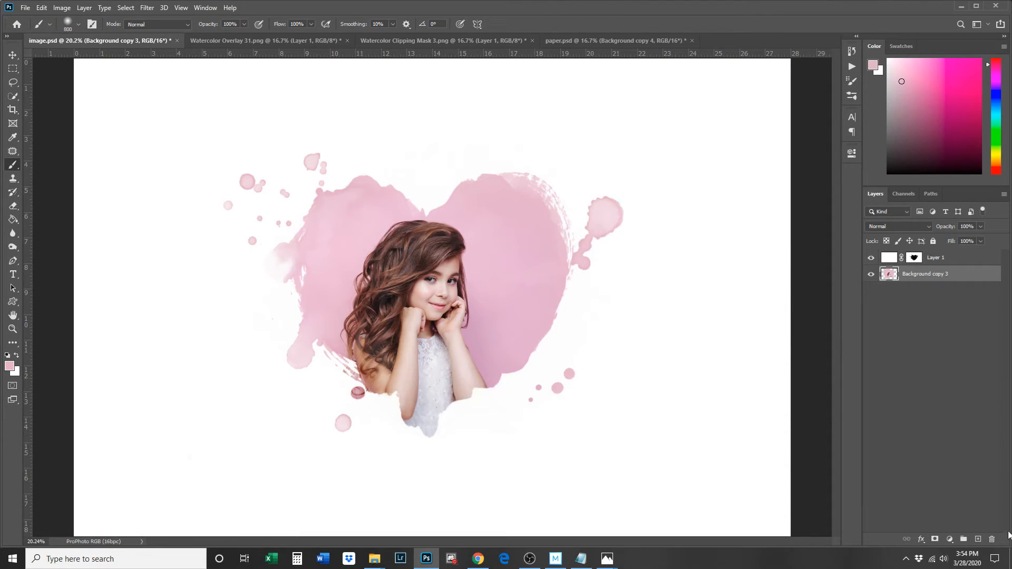
- Add a new layer beneath the portrait layer and fill it with the sampled pink
click(978, 539)
drag(915, 281, 915, 299)
click(11, 220)
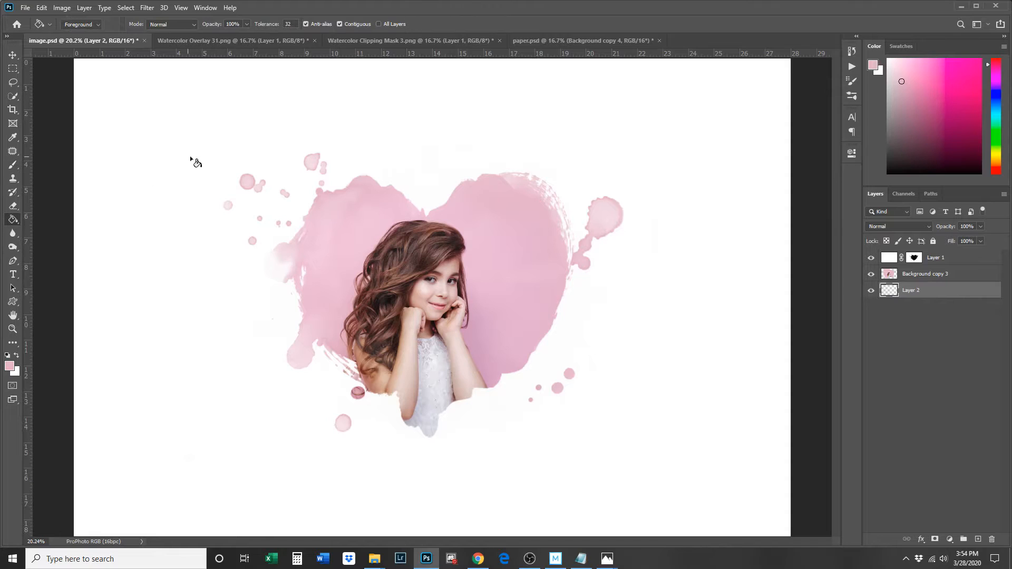
click(190, 159)
- Put the heart-masked white layer into a new group and add a layer mask to the group
click(937, 258)
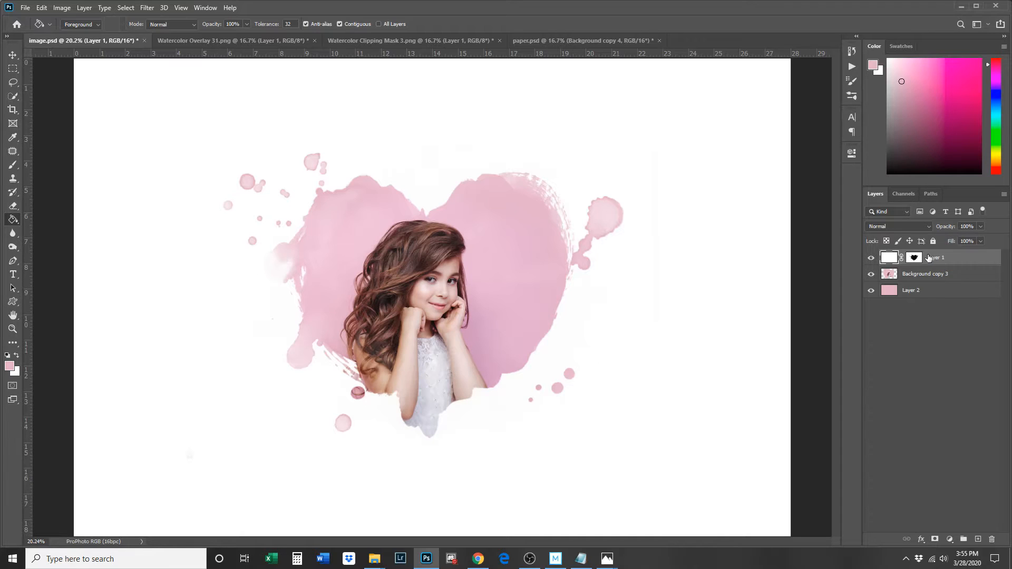
click(962, 540)
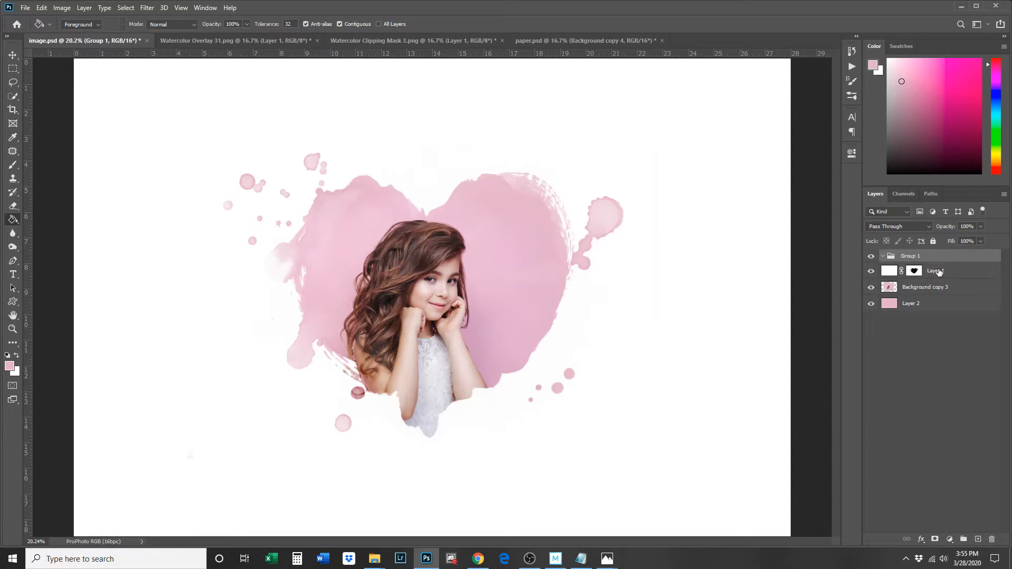
drag(938, 273, 927, 261)
click(922, 257)
click(934, 539)
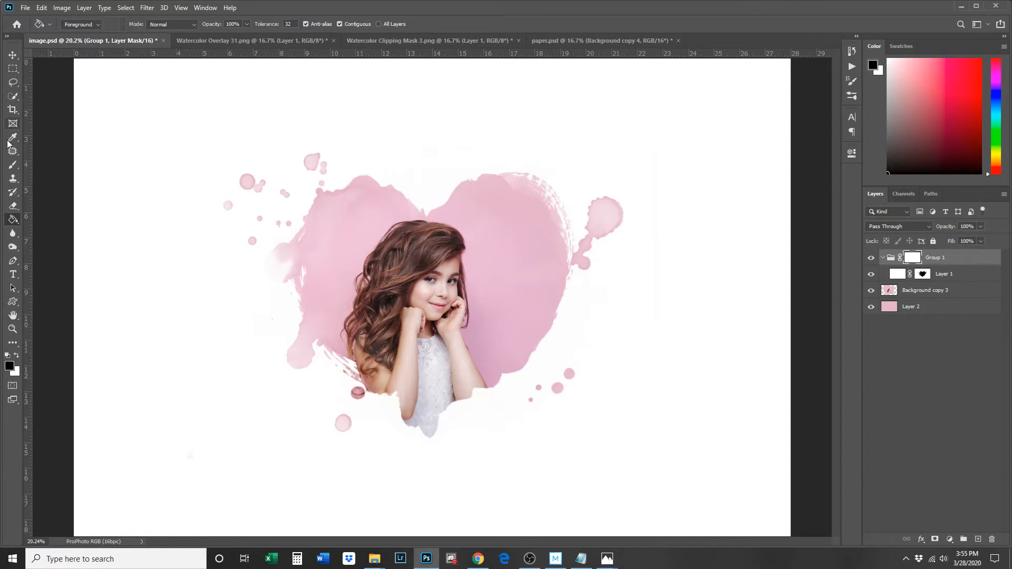
- Choose a splattered 2500 px brush from the Overlay Magic Watercolor Brushes for painting on the group mask
click(13, 164)
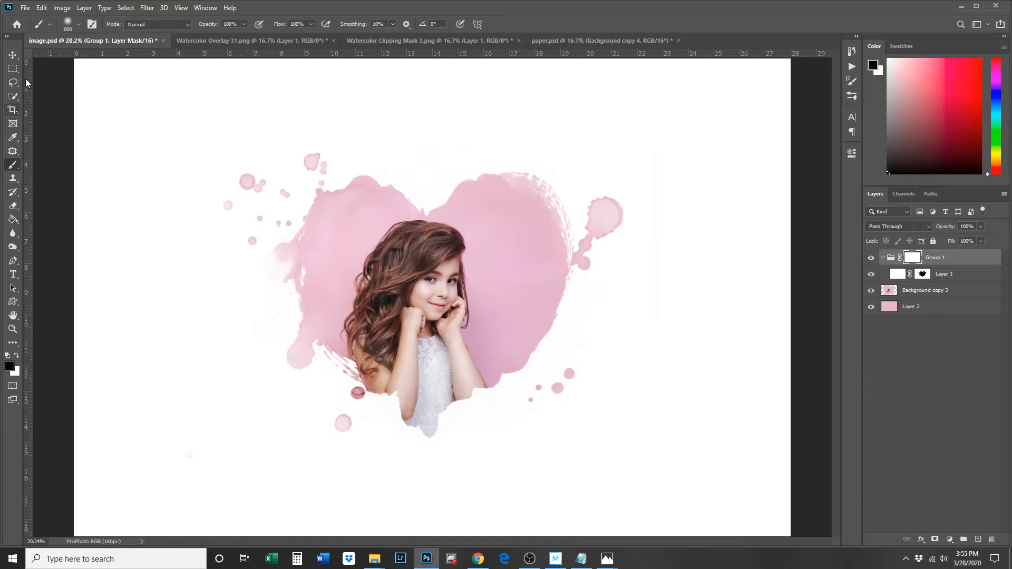
click(79, 25)
mouse_move(359, 175)
mouse_down()
mouse_move(357, 345)
mouse_move(368, 375)
mouse_up()
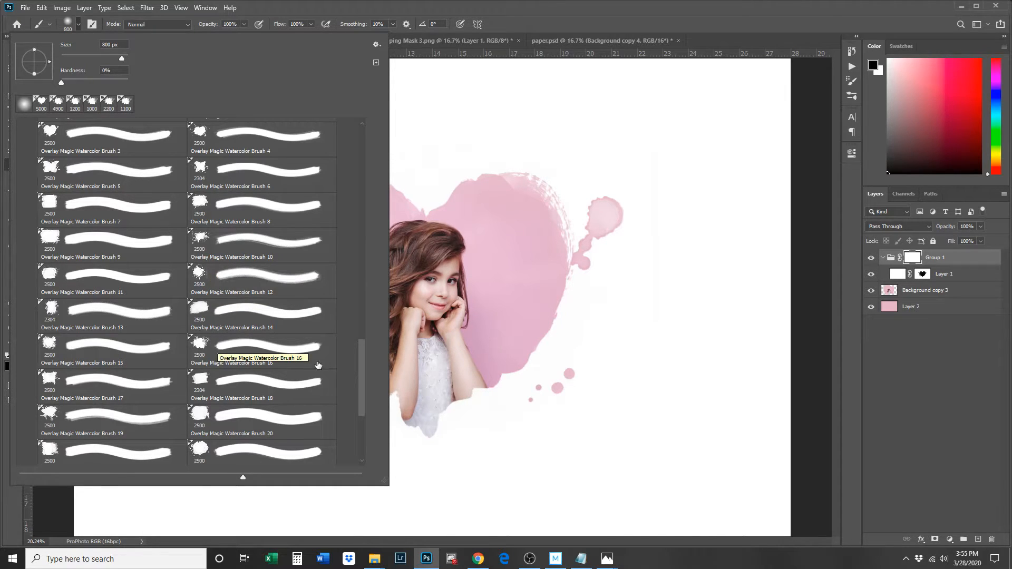
scroll(365, 413, down, 3)
scroll(364, 416, down, 2)
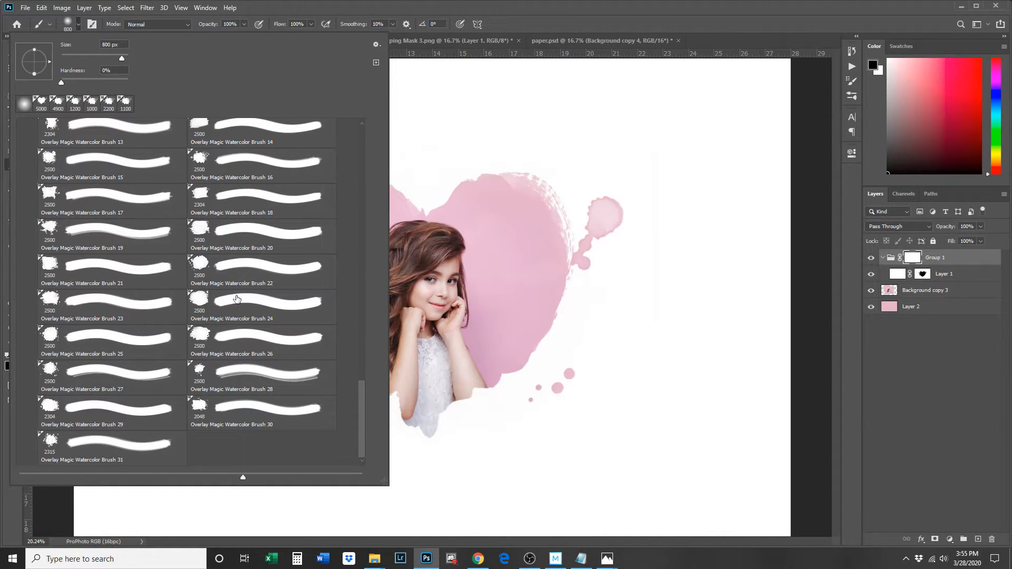
scroll(365, 375, up, 6)
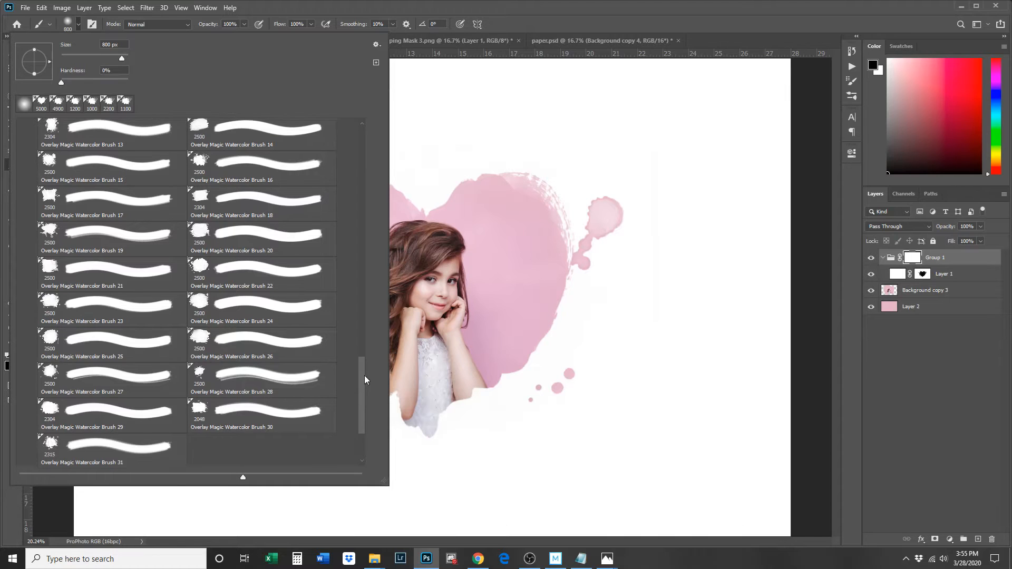
click(206, 315)
key(Return)
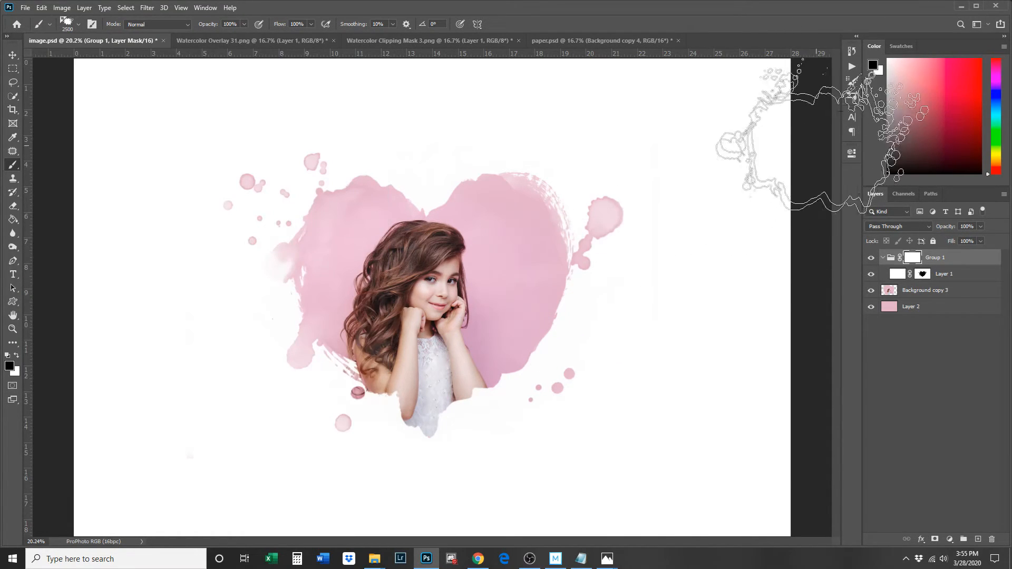
- Open the brush settings and turn on Shape Dynamics for the splatter brush
click(852, 81)
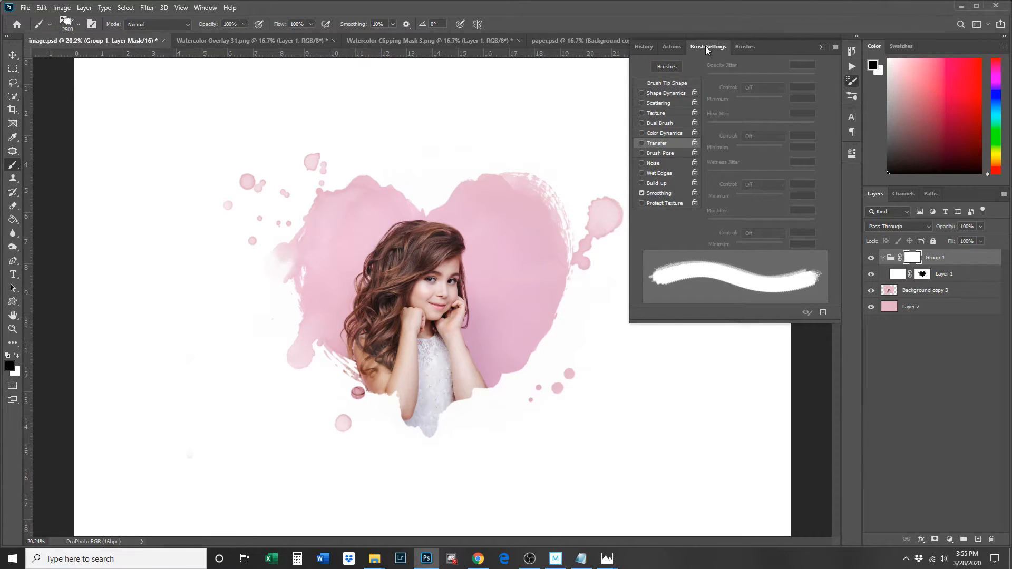
click(202, 8)
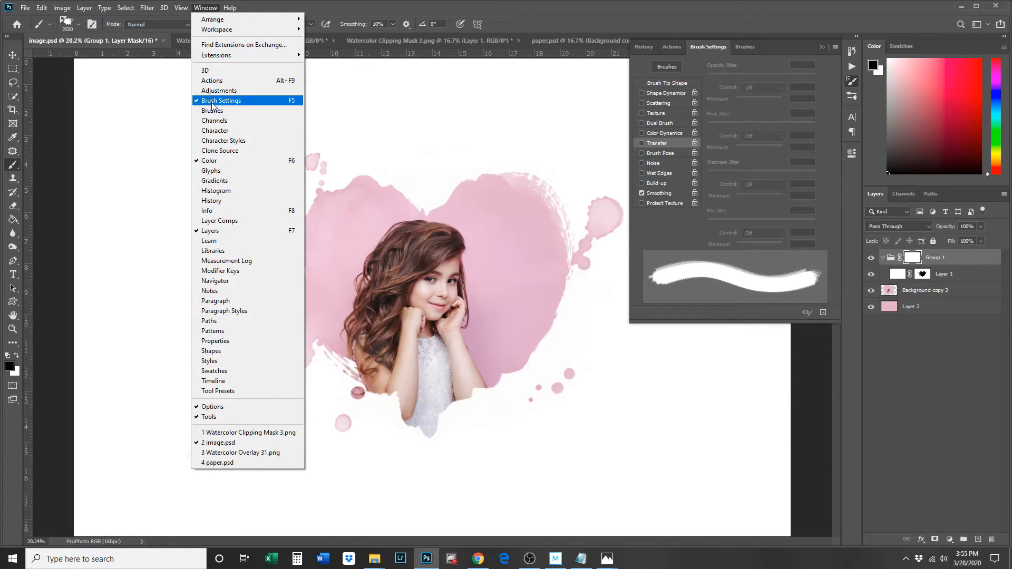
click(708, 47)
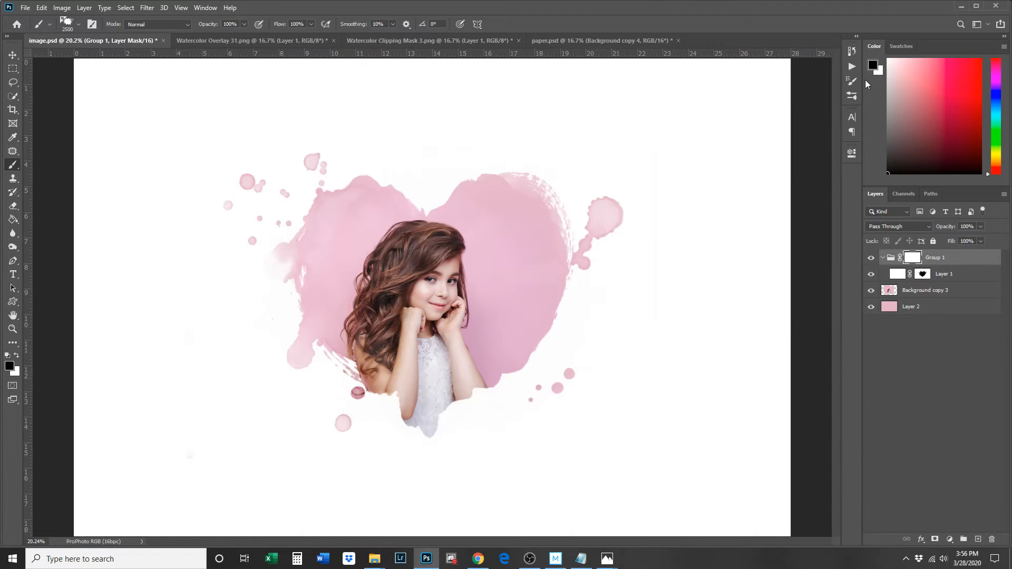
click(852, 82)
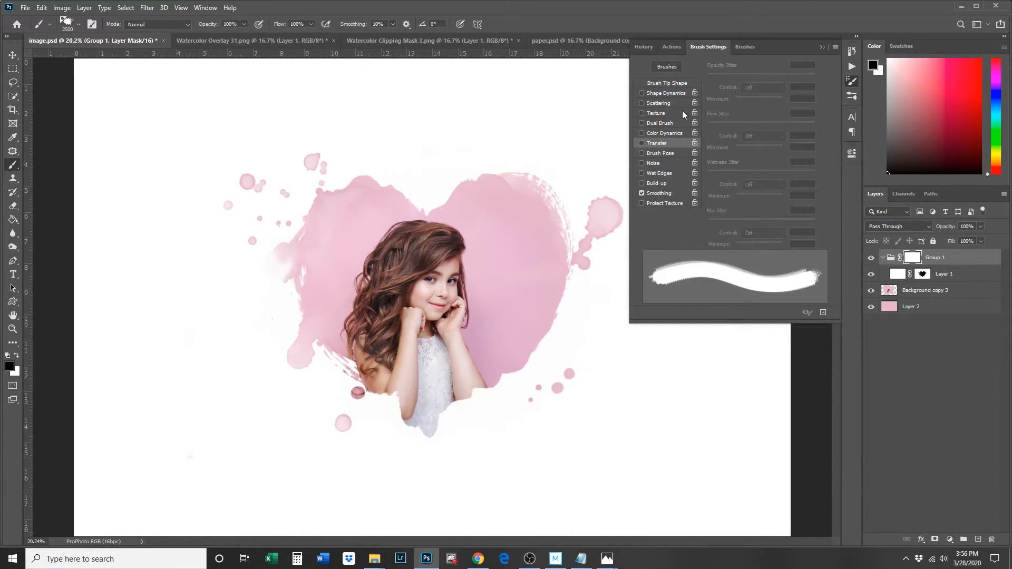
click(661, 94)
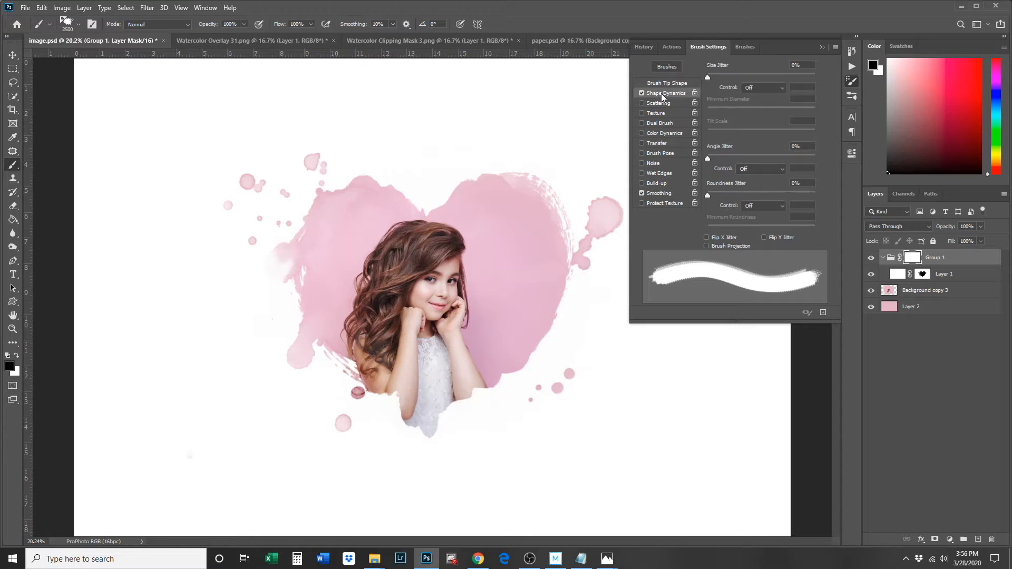
- Set the splatter brush's size jitter and angle jitter to 100%, and turn on Transfer with 100% opacity jitter
drag(709, 78, 821, 78)
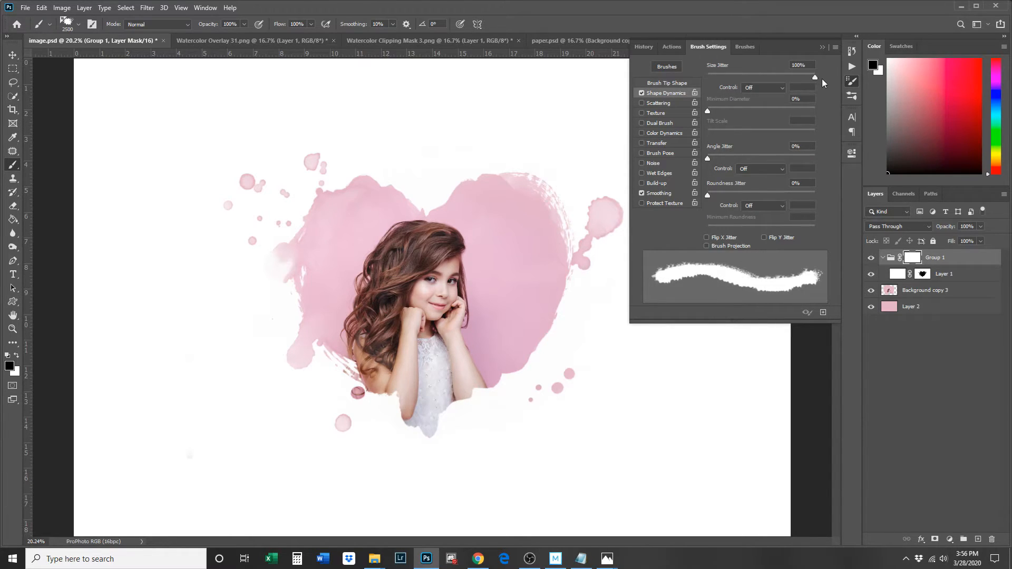
drag(711, 161, 850, 154)
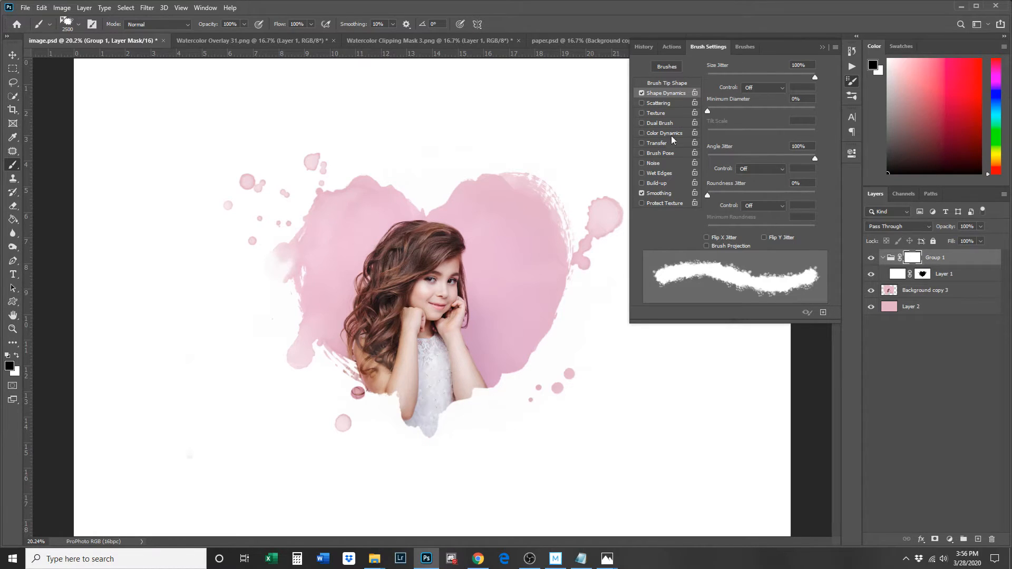
click(642, 143)
click(654, 143)
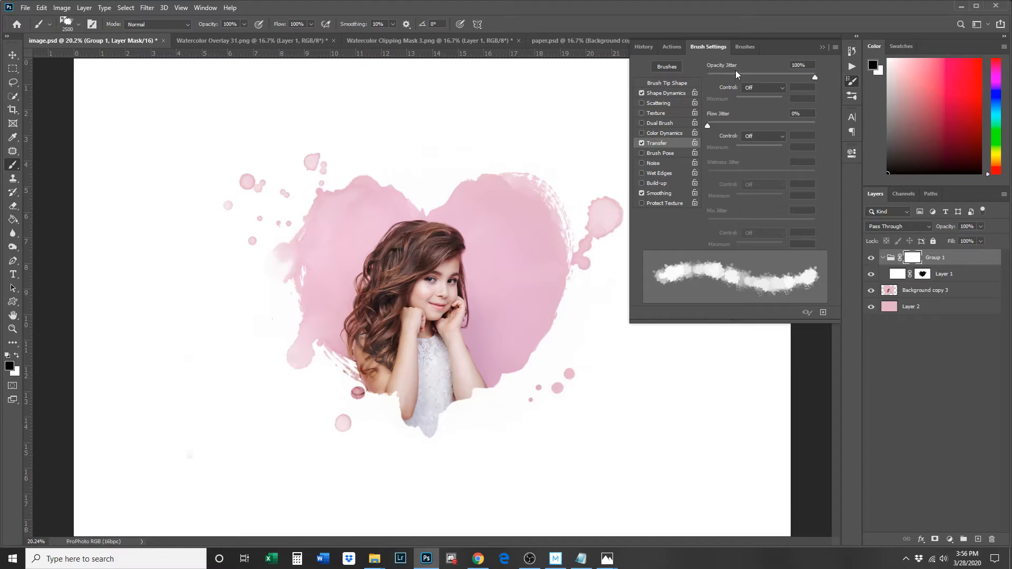
click(822, 47)
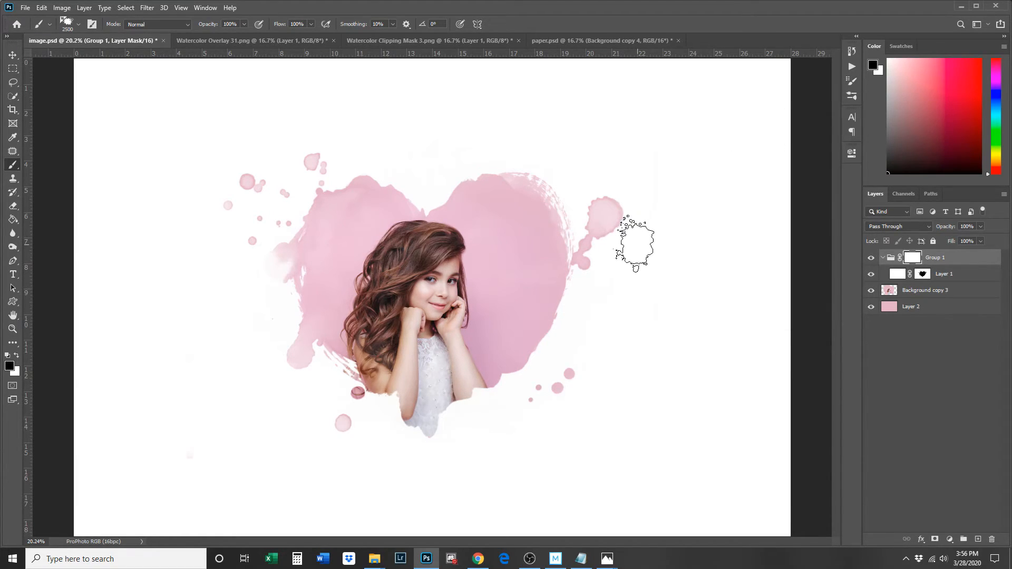
- Undo the trial splatter on the heart's upper right, reduce the brush to 1800 px, and paint splatters along its lower-right edge
drag(504, 191, 524, 219)
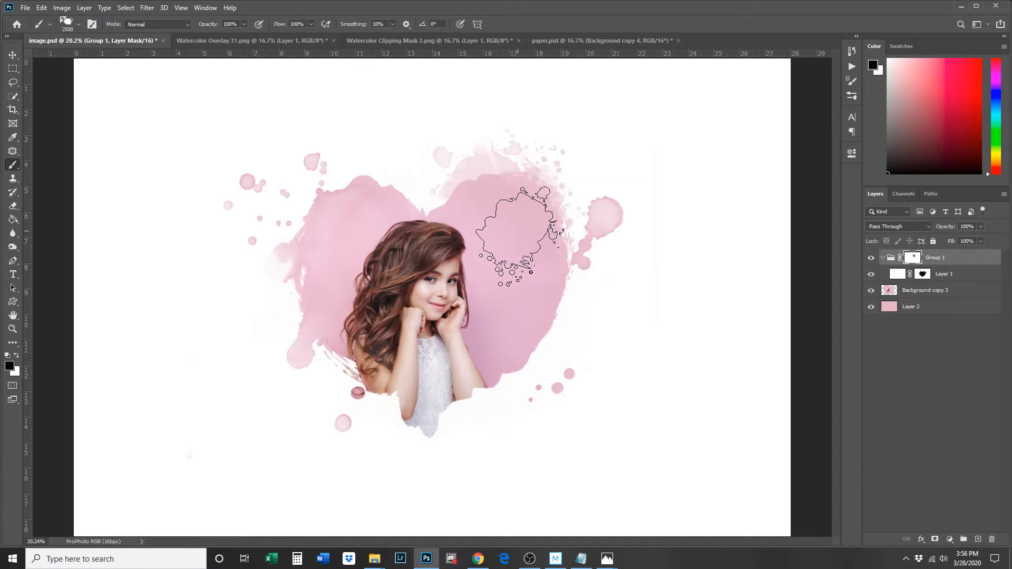
key(ctrl+z)
key(bracketleft)
key(bracketleft)
key(bracketleft)
key(bracketleft)
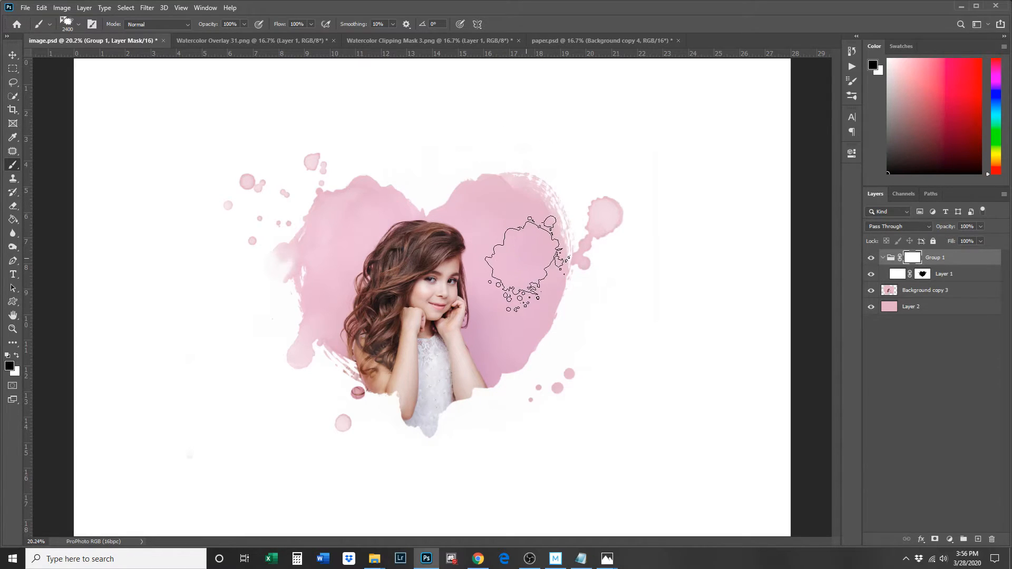
key(bracketleft)
key(bracketleft)
mouse_move(534, 322)
mouse_down()
mouse_move(519, 351)
mouse_move(411, 390)
mouse_move(451, 371)
mouse_up()
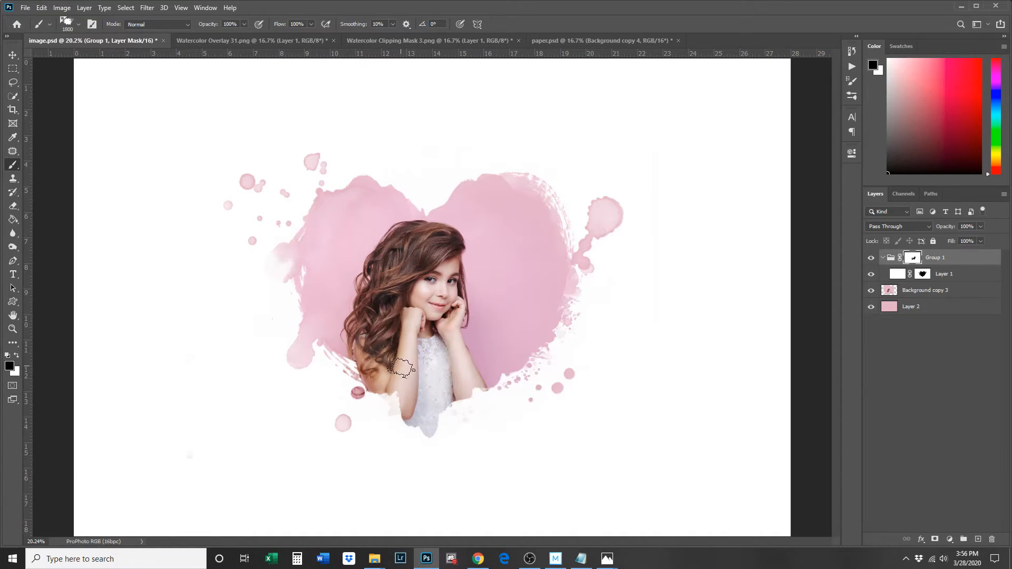
- Paint more splatters on the group mask along the heart's lower edge, around the girl's arms and shoulder
click(369, 371)
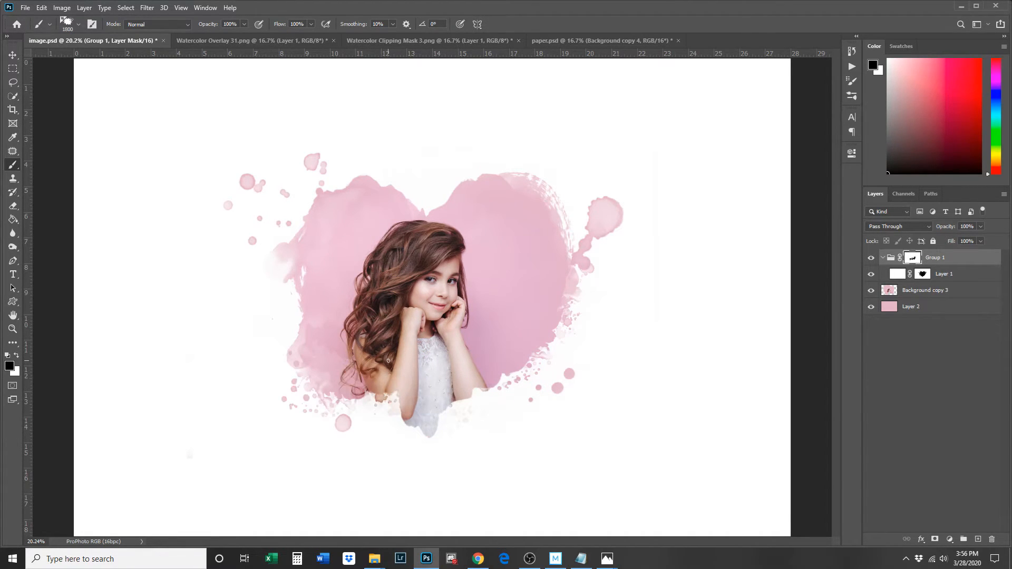
click(400, 385)
click(474, 388)
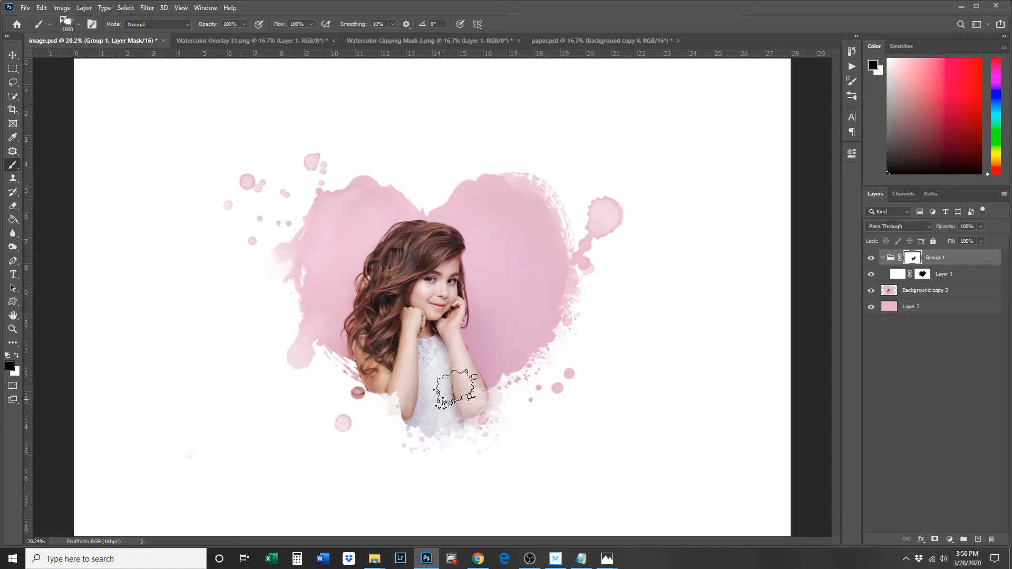
click(481, 378)
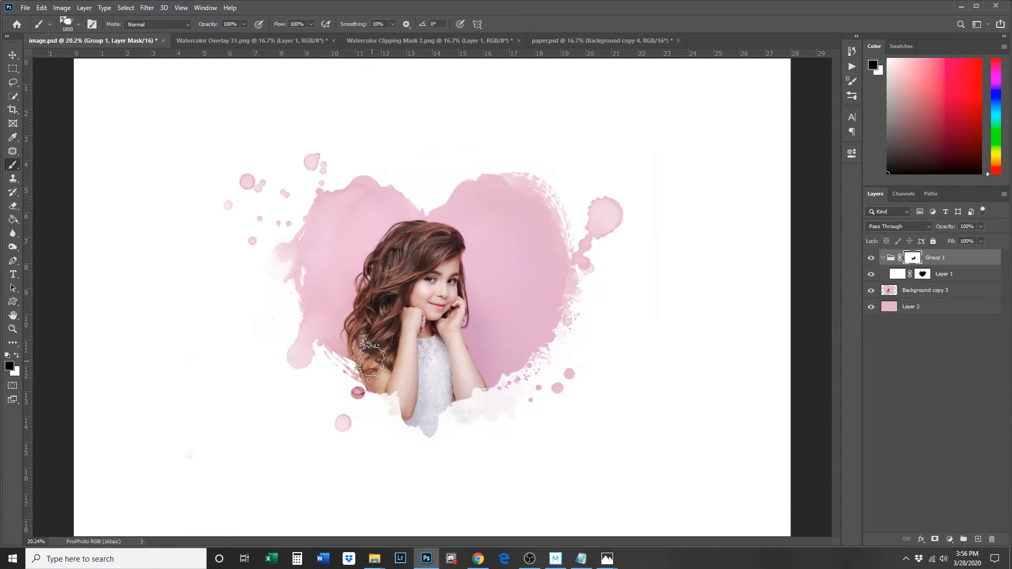
click(363, 372)
click(382, 384)
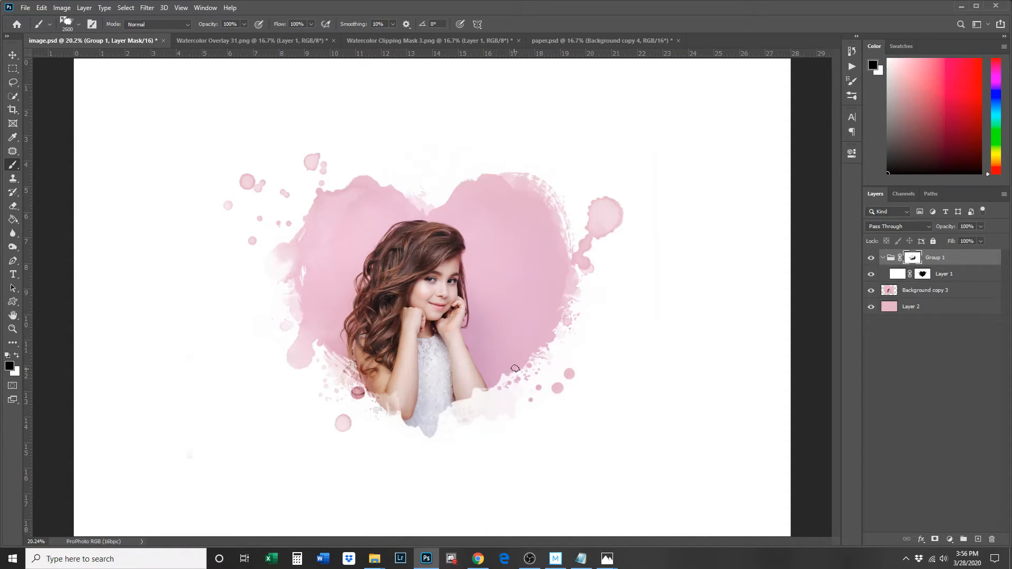
- Enlarge the splatter brush beyond 2500 px and stamp a splatter on the heart's lower-left edge
key(bracketright)
key(bracketright)
key(bracketright)
key(bracketright)
key(bracketright)
key(bracketright)
key(bracketright)
key(bracketright)
key(bracketright)
key(bracketright)
key(bracketright)
key(bracketright)
click(329, 337)
- Enlarge the splatter brush to 5000 px and stamp a splatter over the heart's upper-right lobe
key(bracketright)
key(bracketright)
key(bracketright)
key(bracketright)
key(bracketright)
key(bracketright)
key(bracketright)
key(bracketright)
key(bracketright)
key(bracketright)
key(bracketright)
key(bracketright)
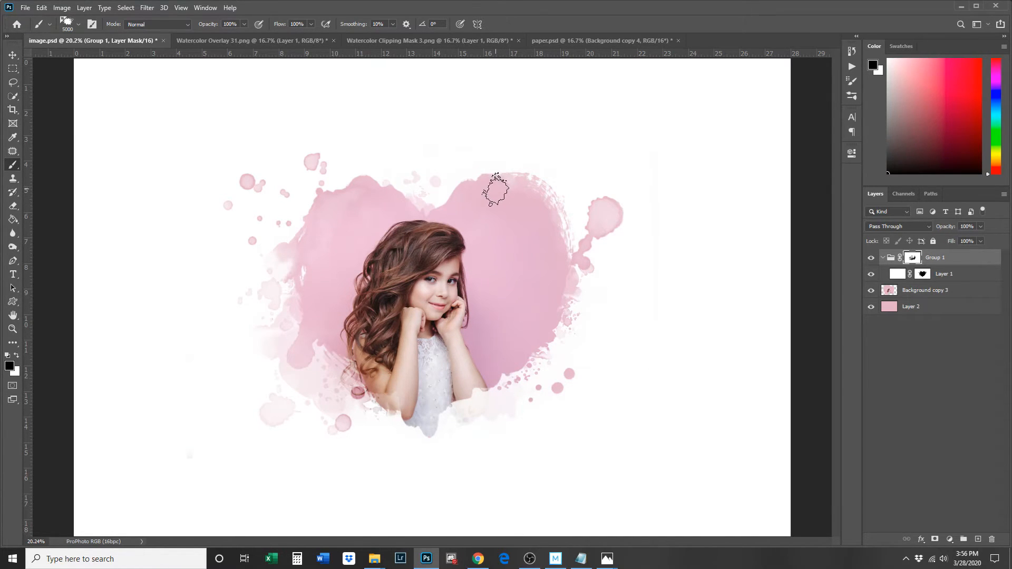
click(495, 187)
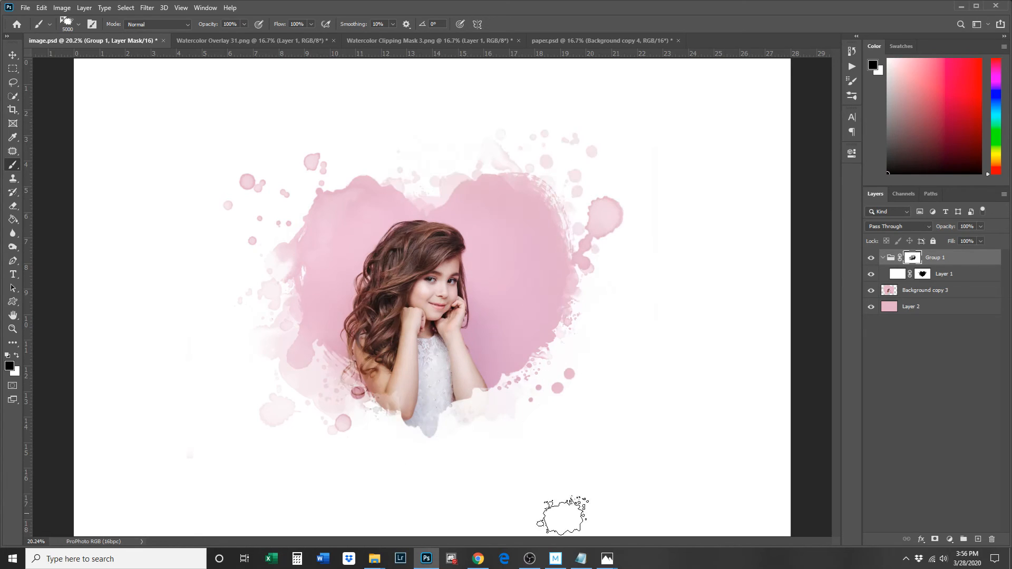
- Reduce the splatter brush to 2100 px and paint small splatters along the bottom edge below the girl's arms
key(bracketleft)
key(bracketleft)
key(bracketleft)
key(bracketleft)
key(bracketleft)
key(bracketleft)
key(bracketleft)
key(bracketleft)
key(bracketleft)
key(bracketleft)
key(bracketleft)
key(bracketleft)
key(bracketleft)
key(bracketleft)
key(bracketleft)
key(bracketleft)
key(bracketleft)
key(bracketleft)
key(bracketleft)
key(bracketleft)
key(bracketleft)
key(bracketleft)
key(bracketleft)
key(bracketleft)
key(bracketleft)
key(bracketleft)
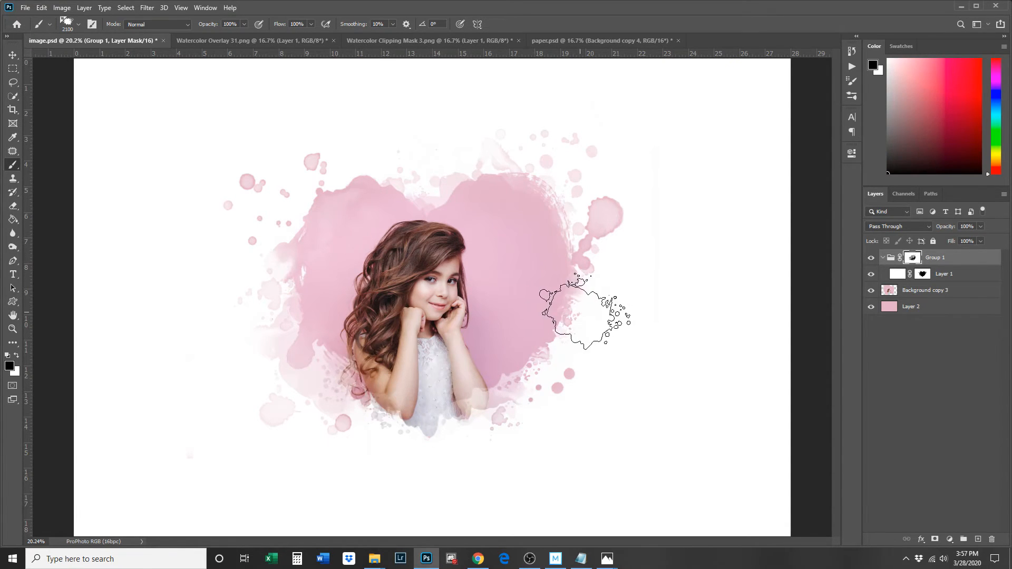
- Try large splatters at the heart's upper left with the brush enlarged to 4600 px, and undo them
key(bracketright)
key(bracketright)
key(bracketright)
key(bracketright)
key(bracketright)
key(bracketright)
key(bracketright)
key(bracketright)
key(bracketright)
key(bracketright)
key(bracketright)
key(bracketright)
key(bracketright)
key(bracketright)
key(bracketright)
key(bracketright)
key(bracketright)
key(bracketright)
key(bracketright)
key(bracketright)
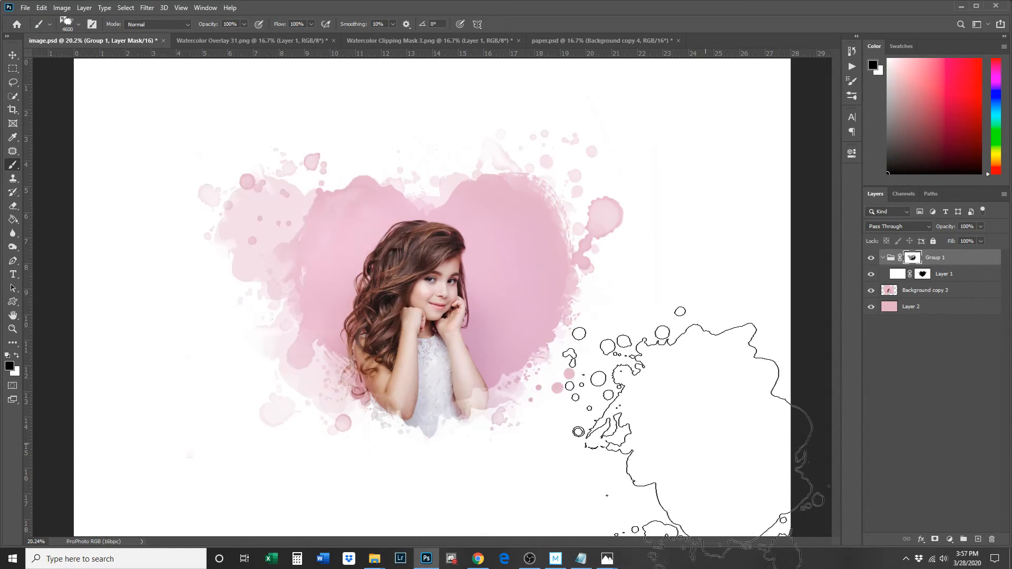
key(ctrl+z)
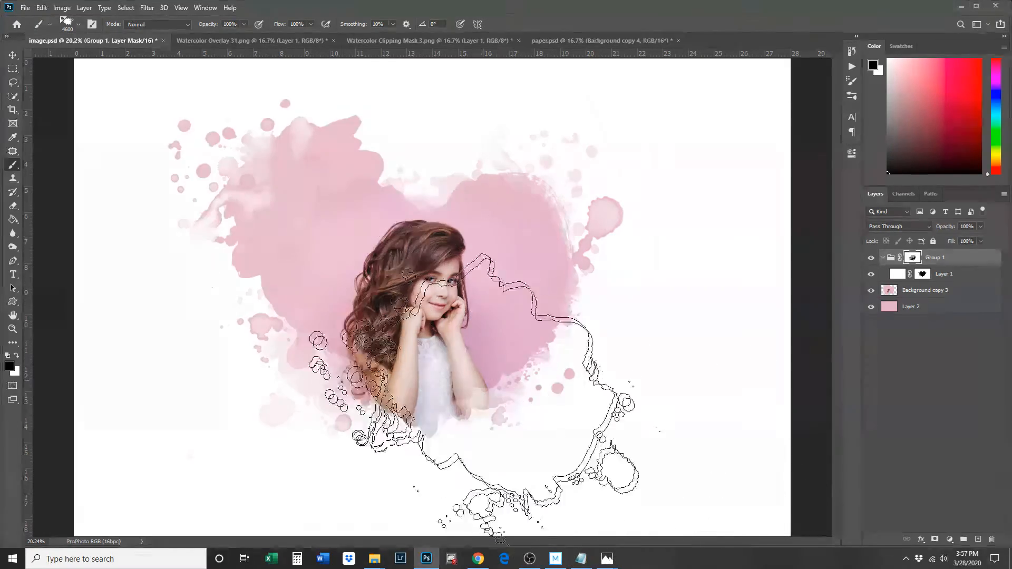
click(354, 192)
key(ctrl+z)
- Set the brush opacity to 50%, reduce the brush to 1700 px, and paint fine splatters along the heart's left edge
key(5)
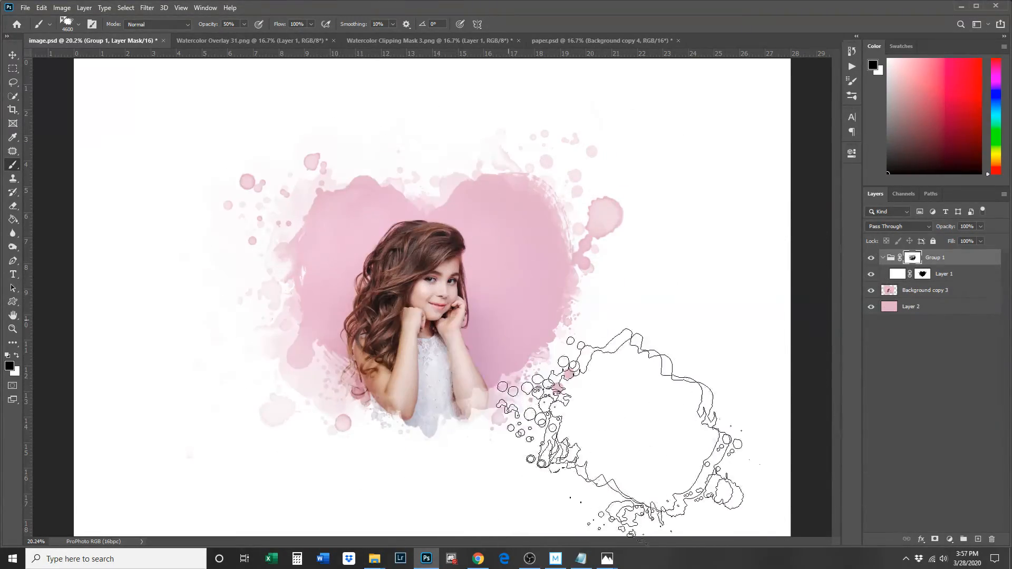
key(bracketleft)
key(bracketleft)
key(bracketleft)
key(bracketleft)
key(bracketleft)
key(bracketleft)
key(bracketleft)
key(bracketleft)
key(bracketleft)
key(bracketleft)
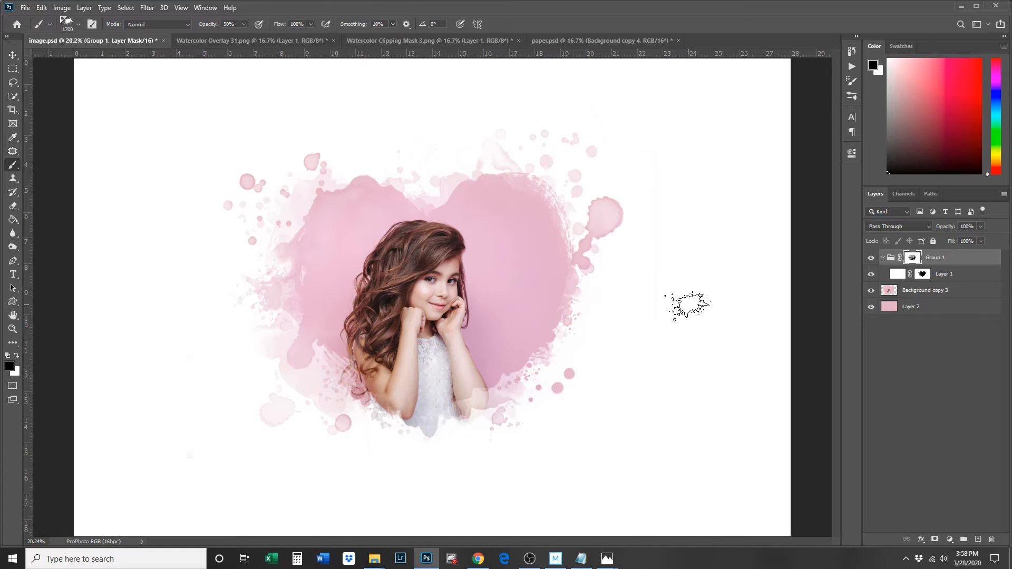
- Look at the paper texture in paper.psd and return to image.psd
click(567, 41)
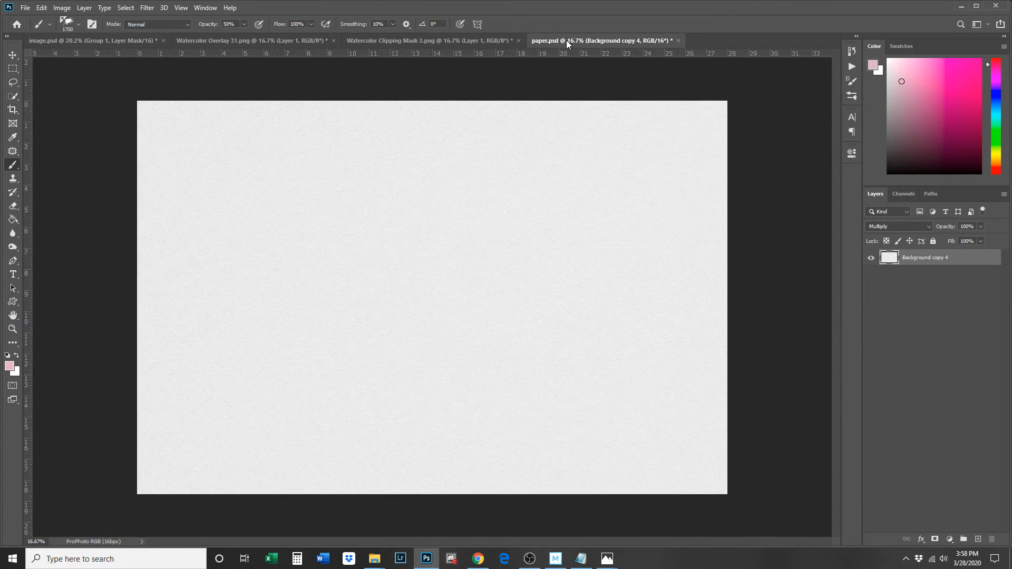
click(117, 43)
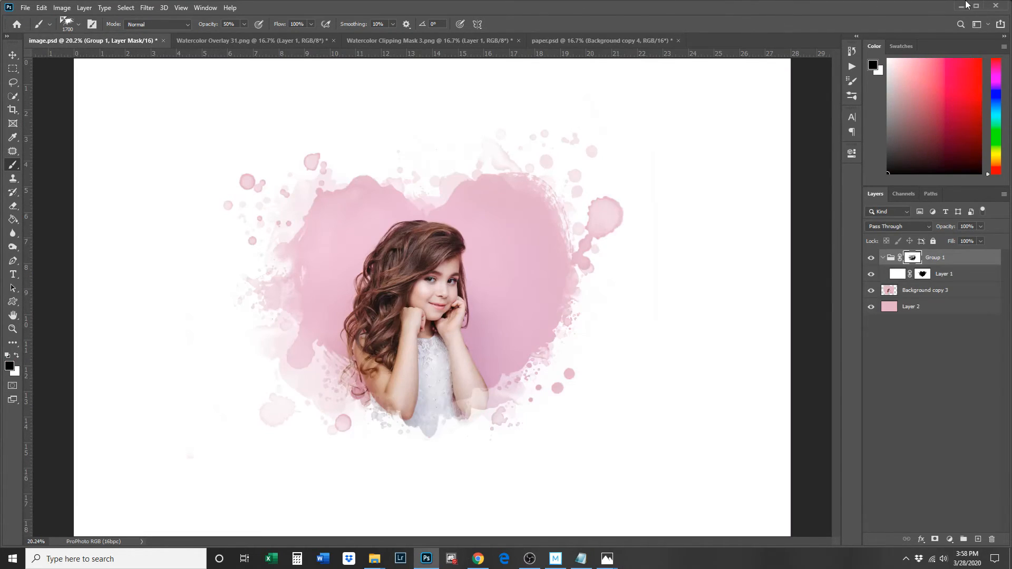
- Switch to Chrome and search Google for "free watercolor texture paper"
click(966, 5)
click(636, 7)
click(411, 224)
text(fre)
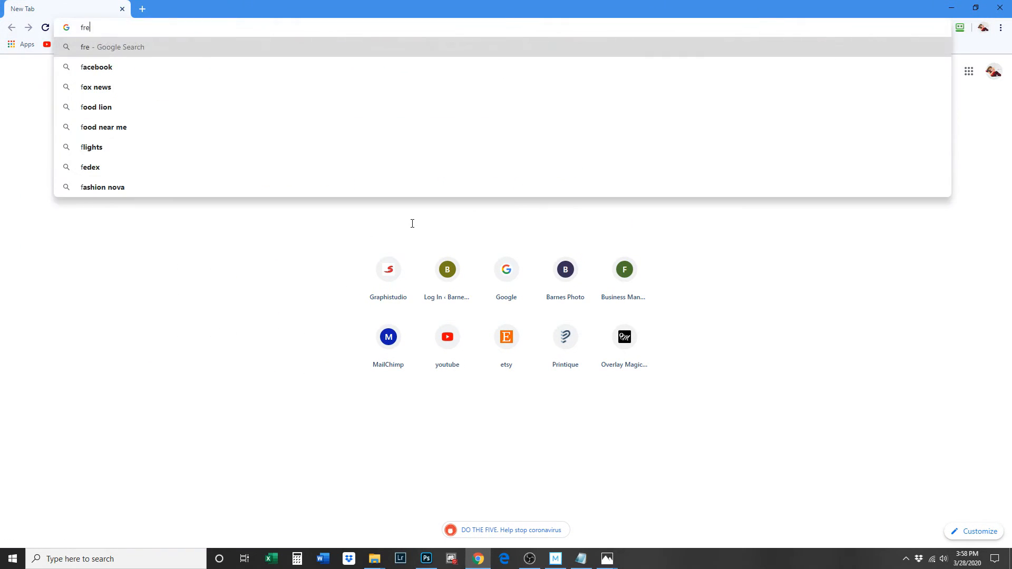
text(e watercolor )
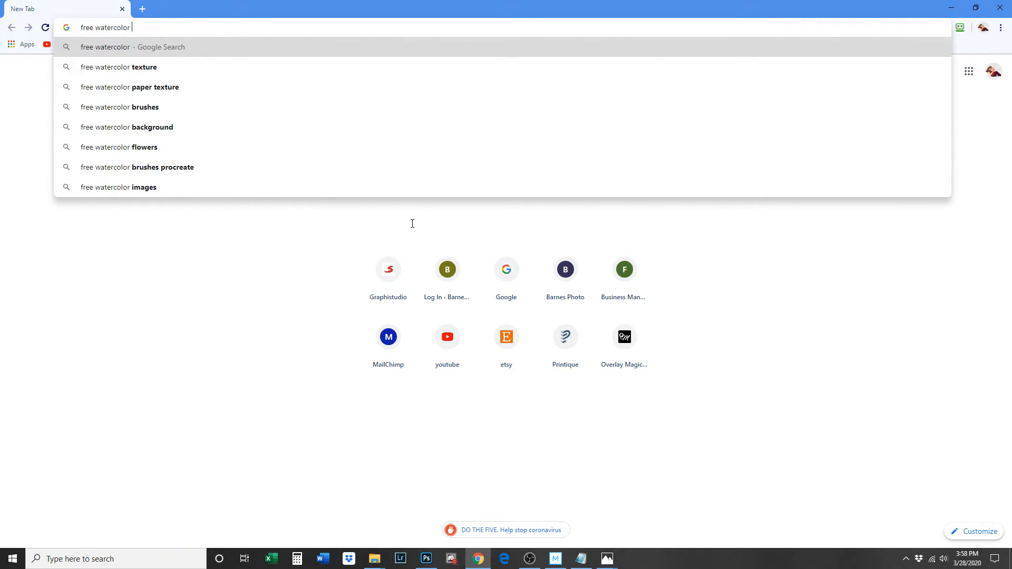
text(texture paper)
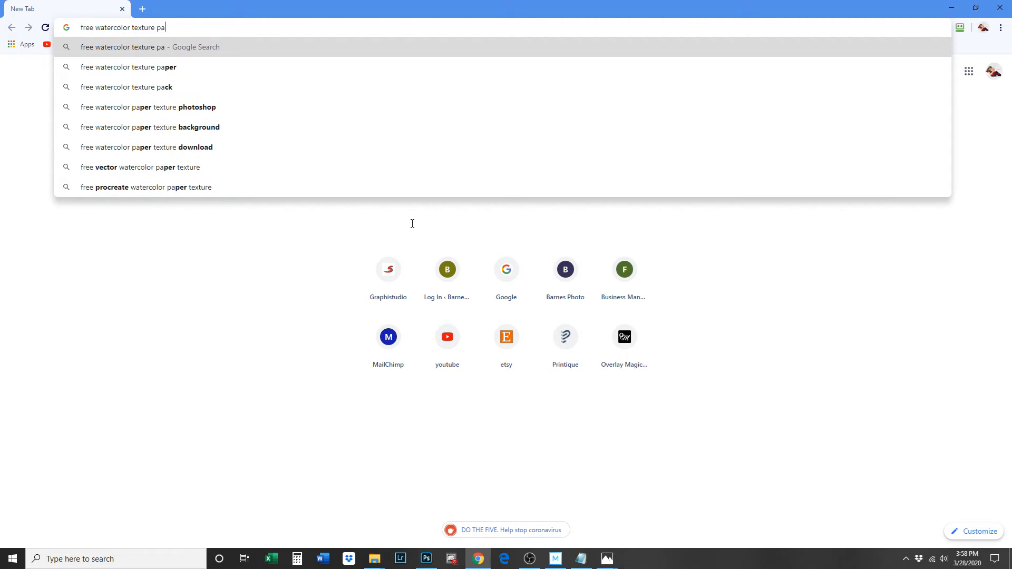
key(Return)
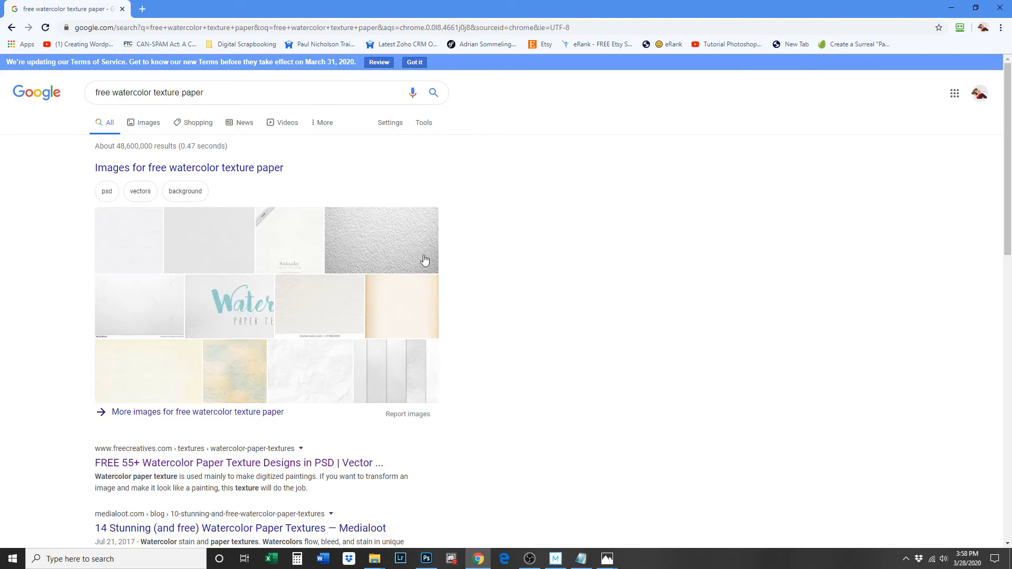
- Open the FreeCreatives page from the grey paper image result and examine its free watercolor paper textures
click(420, 232)
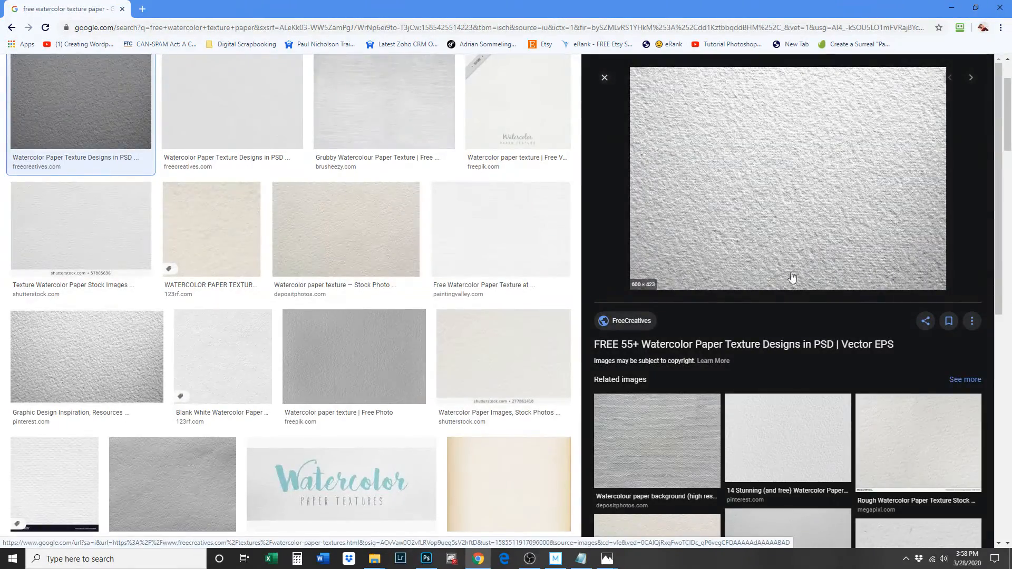
click(643, 327)
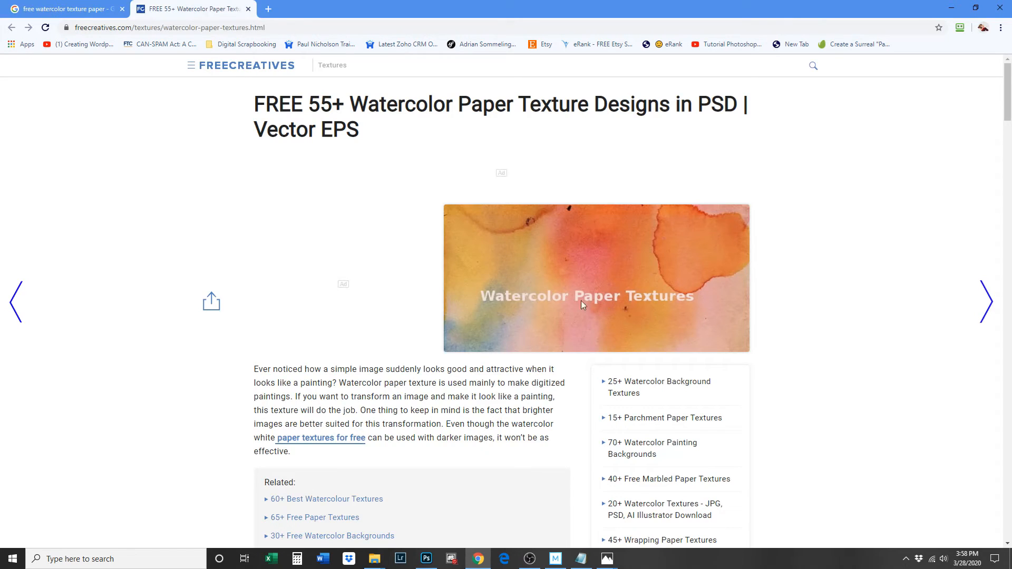
scroll(463, 334, down, 20)
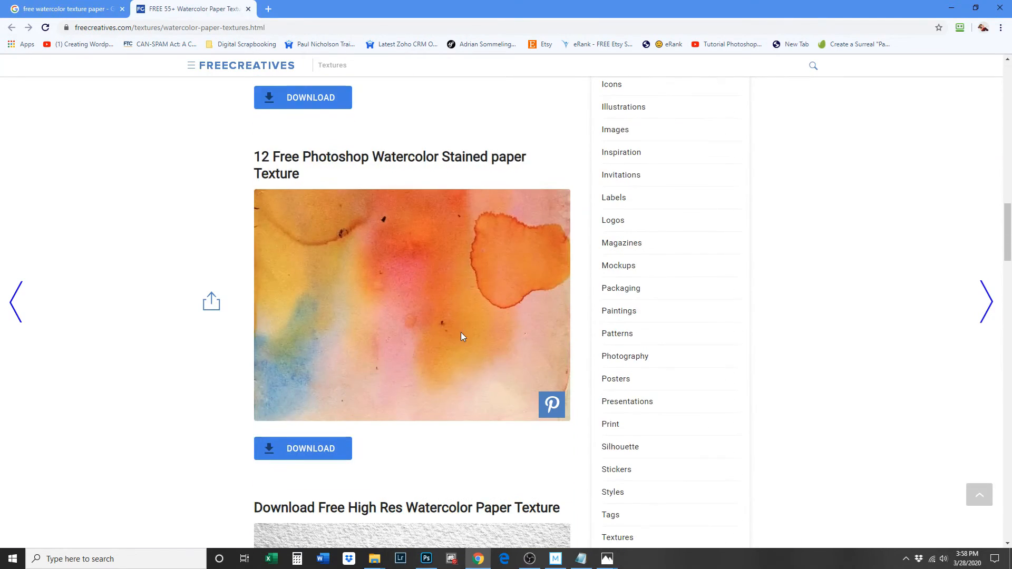
scroll(461, 333, down, 8)
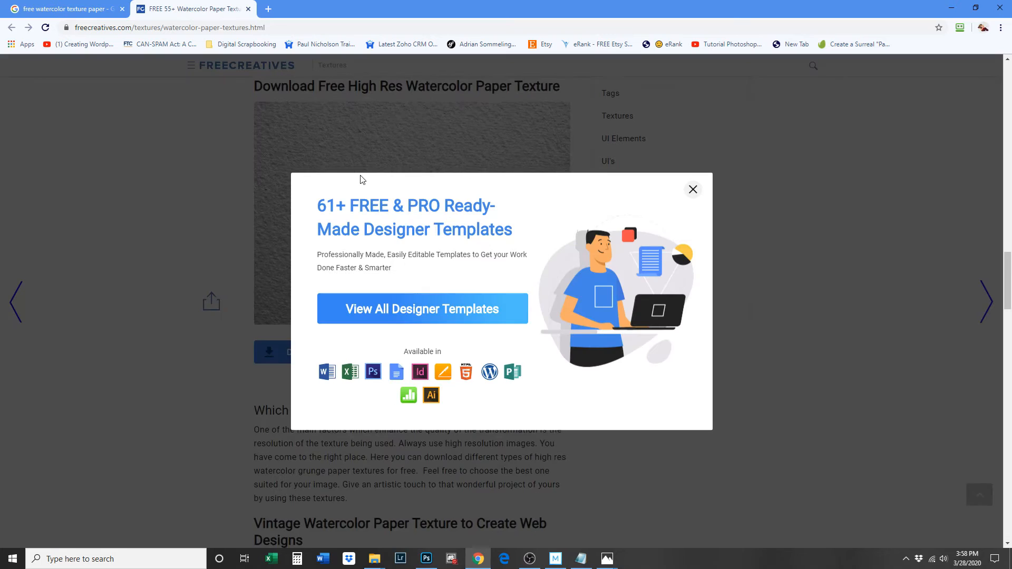
scroll(694, 196, up, 7)
click(693, 190)
scroll(582, 261, up, 7)
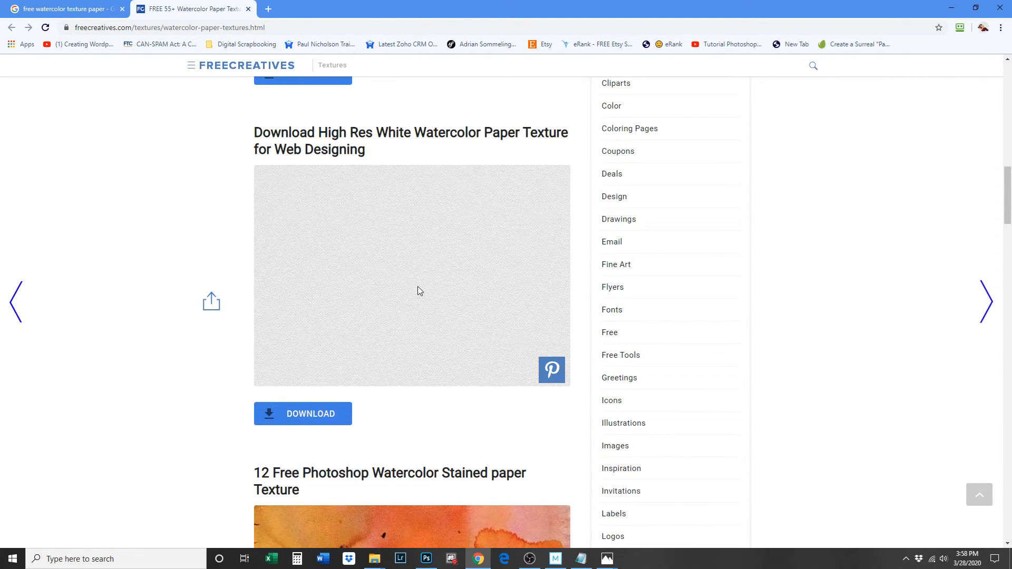
scroll(418, 290, down, 13)
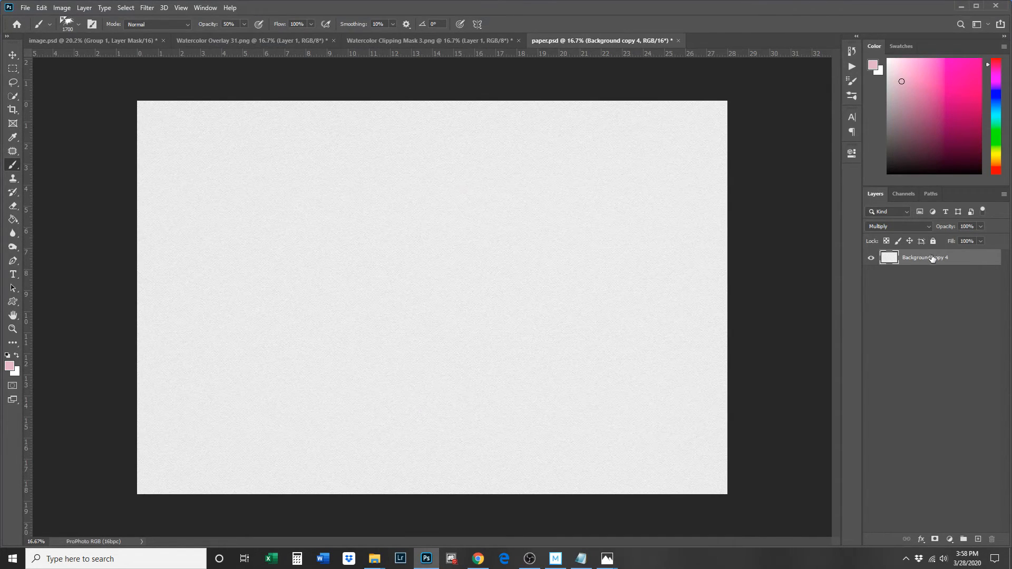
- Duplicate the Background copy 4 paper layer from paper.psd in Photoshop into image.psd and switch to that document
right_click(931, 258)
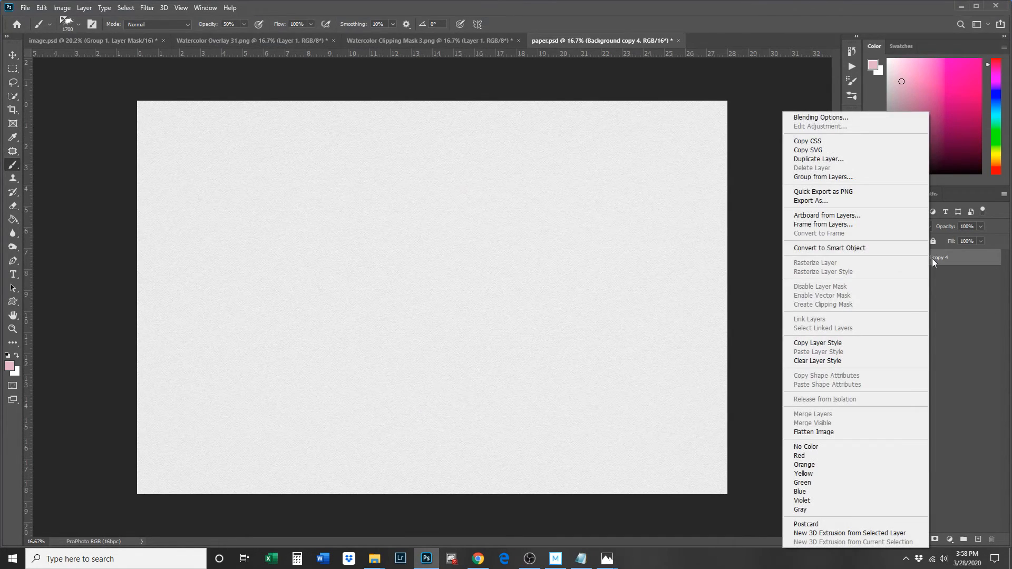
click(835, 163)
click(481, 209)
click(481, 218)
click(481, 209)
click(484, 237)
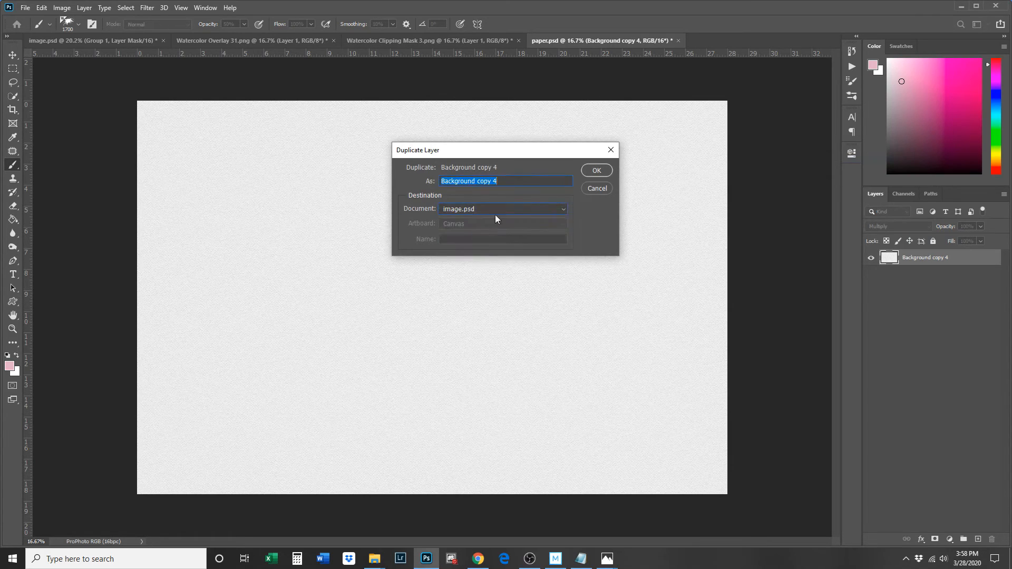
click(596, 171)
click(90, 40)
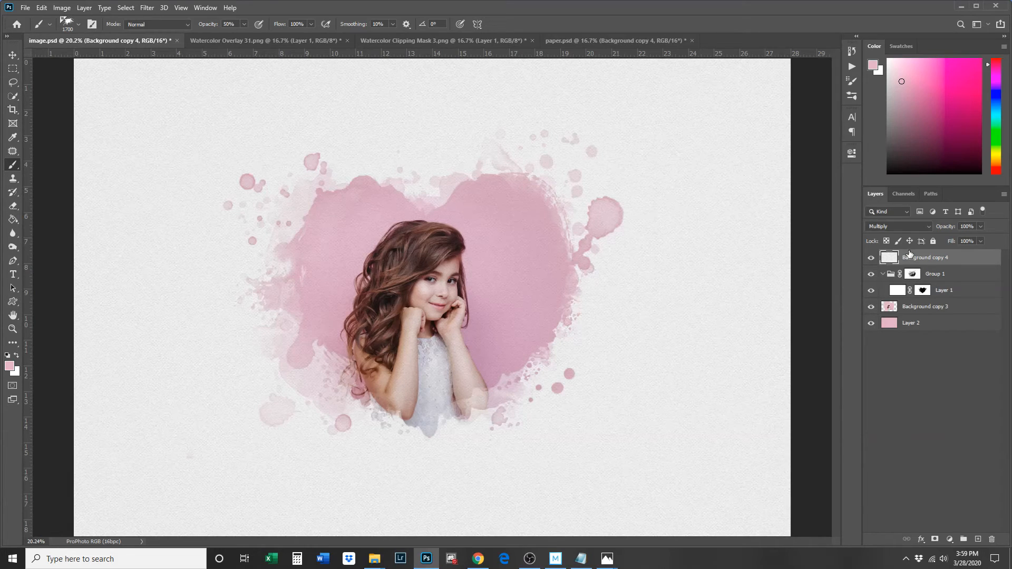
- Set the paper texture layer's blend mode to Multiply and inspect the texture up close on the girl's face
click(899, 227)
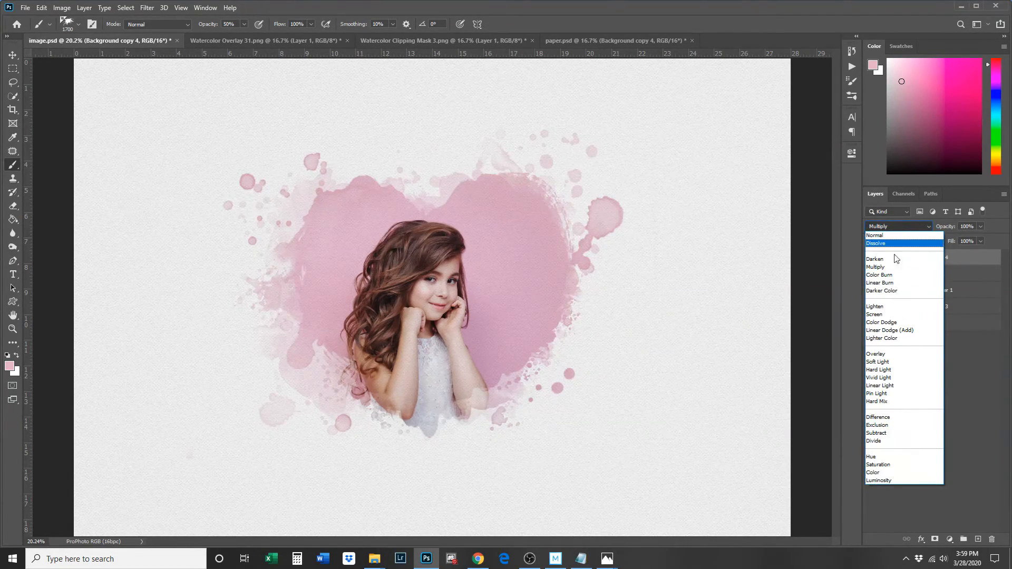
click(886, 267)
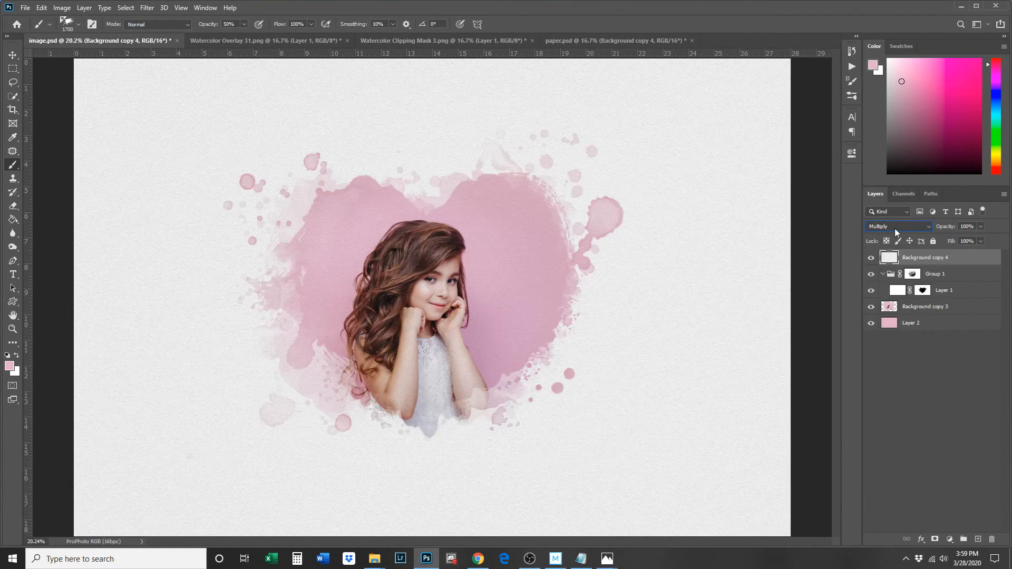
mouse_move(461, 300)
mouse_down()
mouse_move(490, 326)
mouse_move(522, 327)
mouse_up()
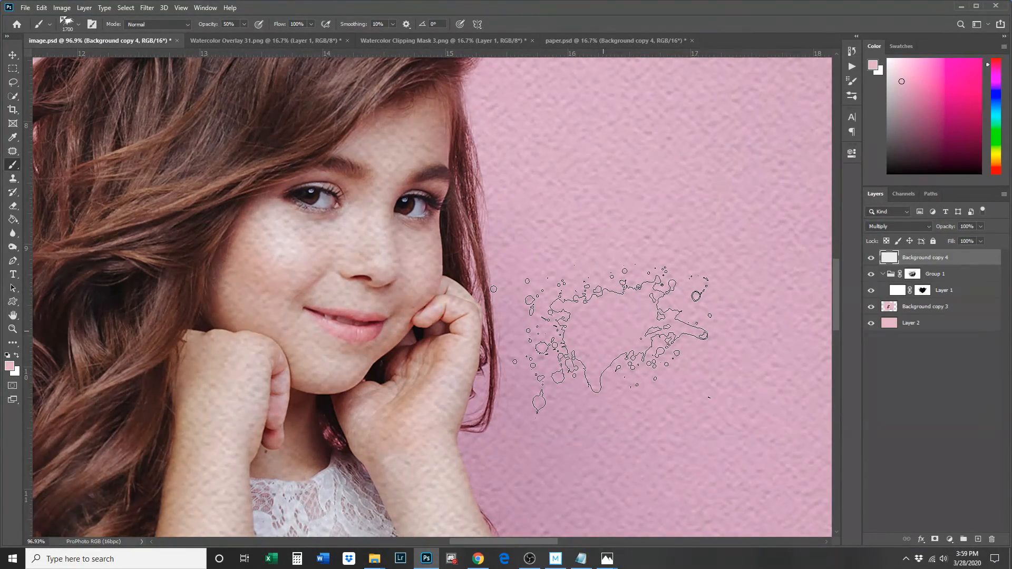
right_click(604, 330)
click(614, 333)
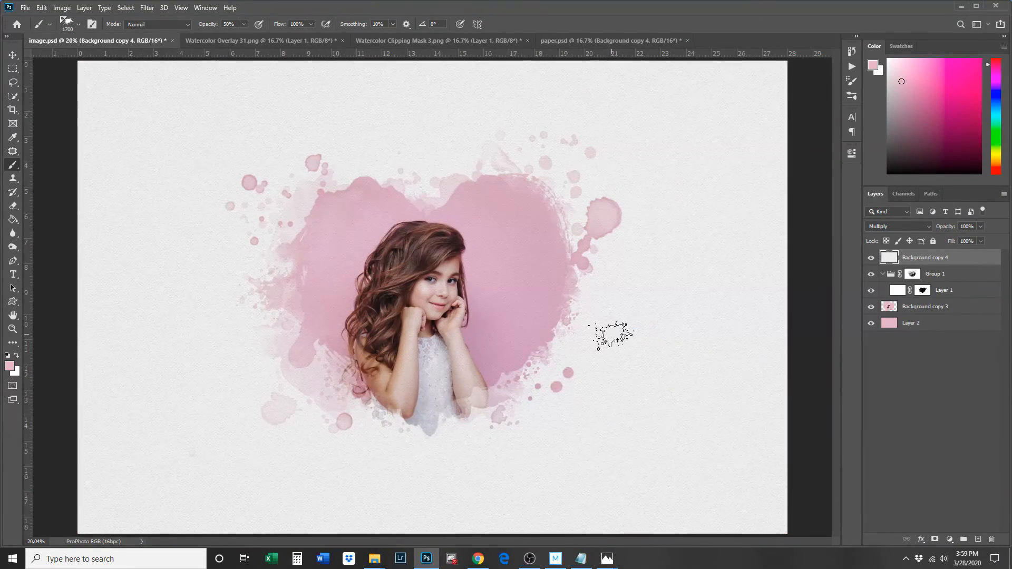